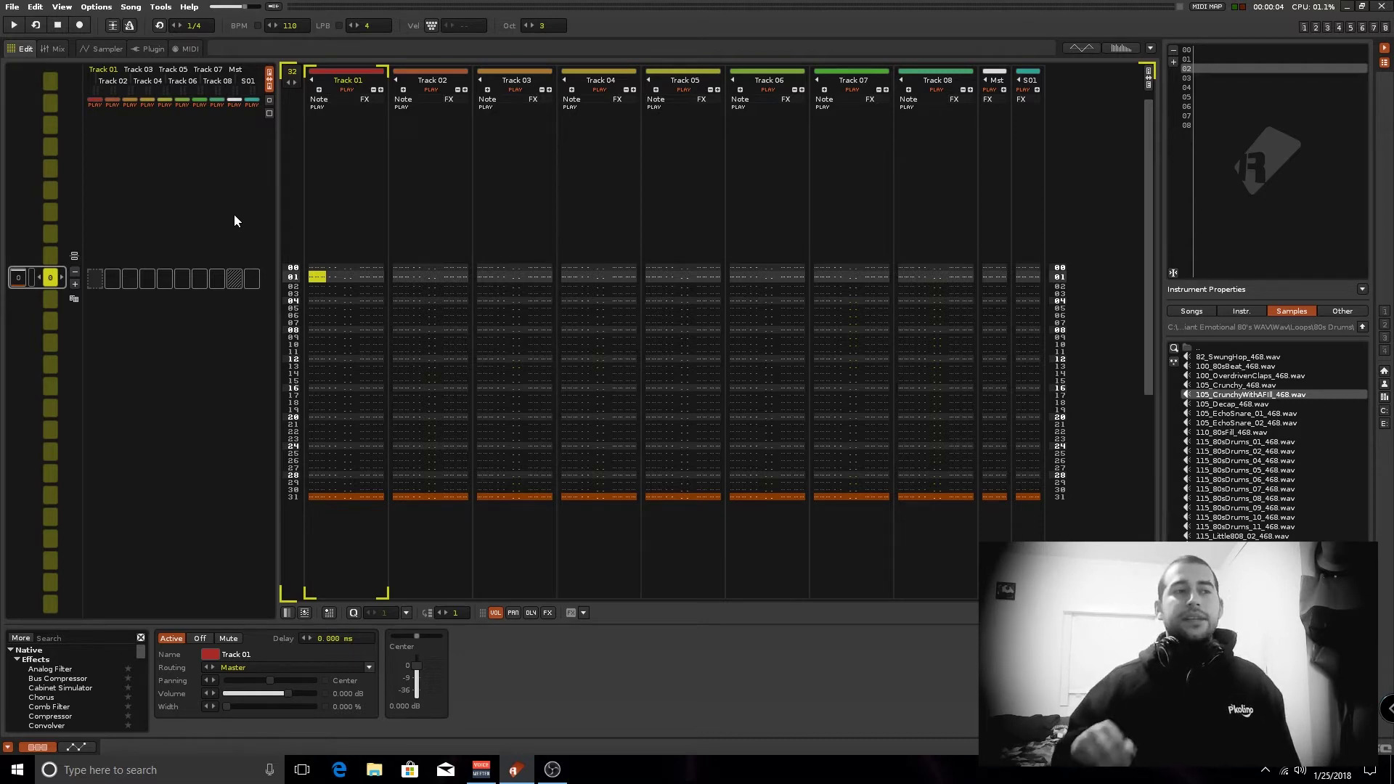
- Add an Instr. Automation device to Track 01's DSP chain and select empty instrument slot 05
click(71, 638)
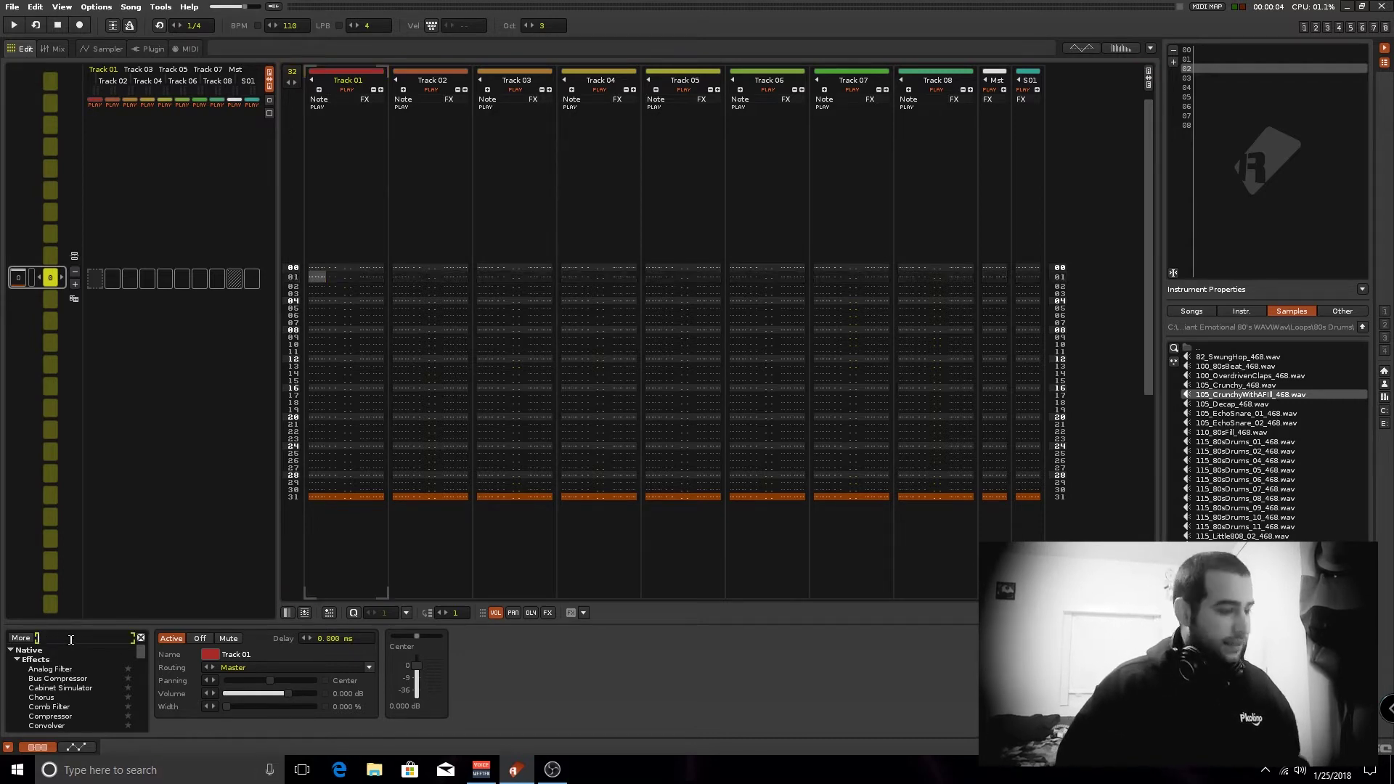
text(ins)
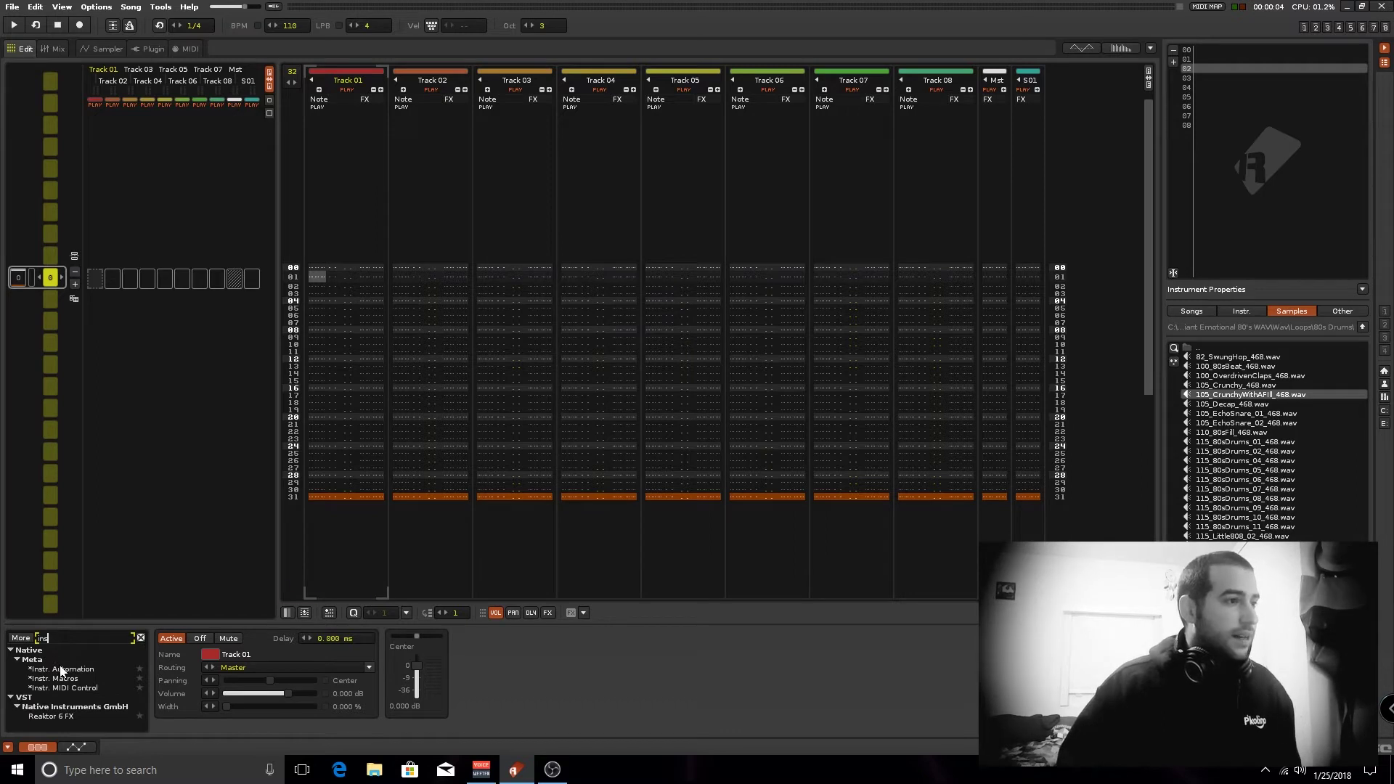
drag(62, 668, 501, 669)
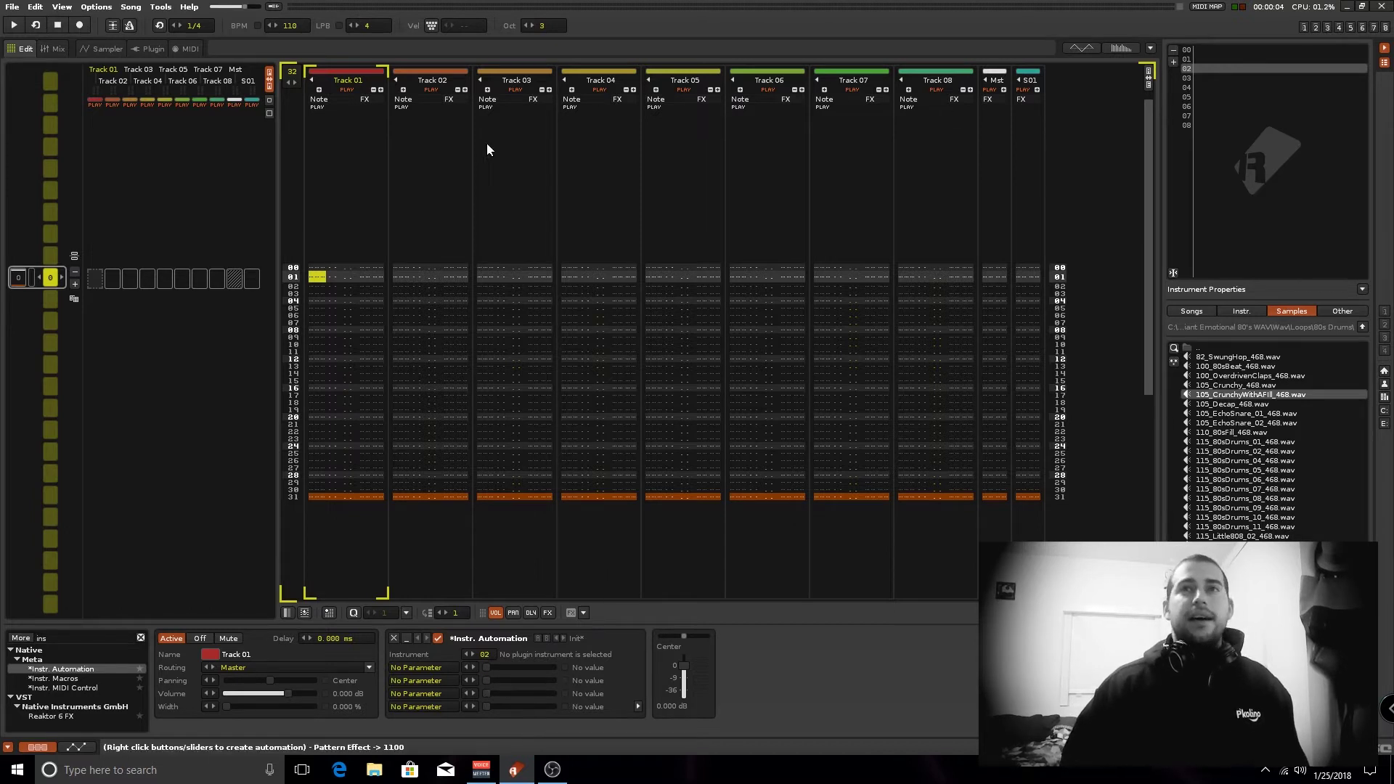
click(1208, 94)
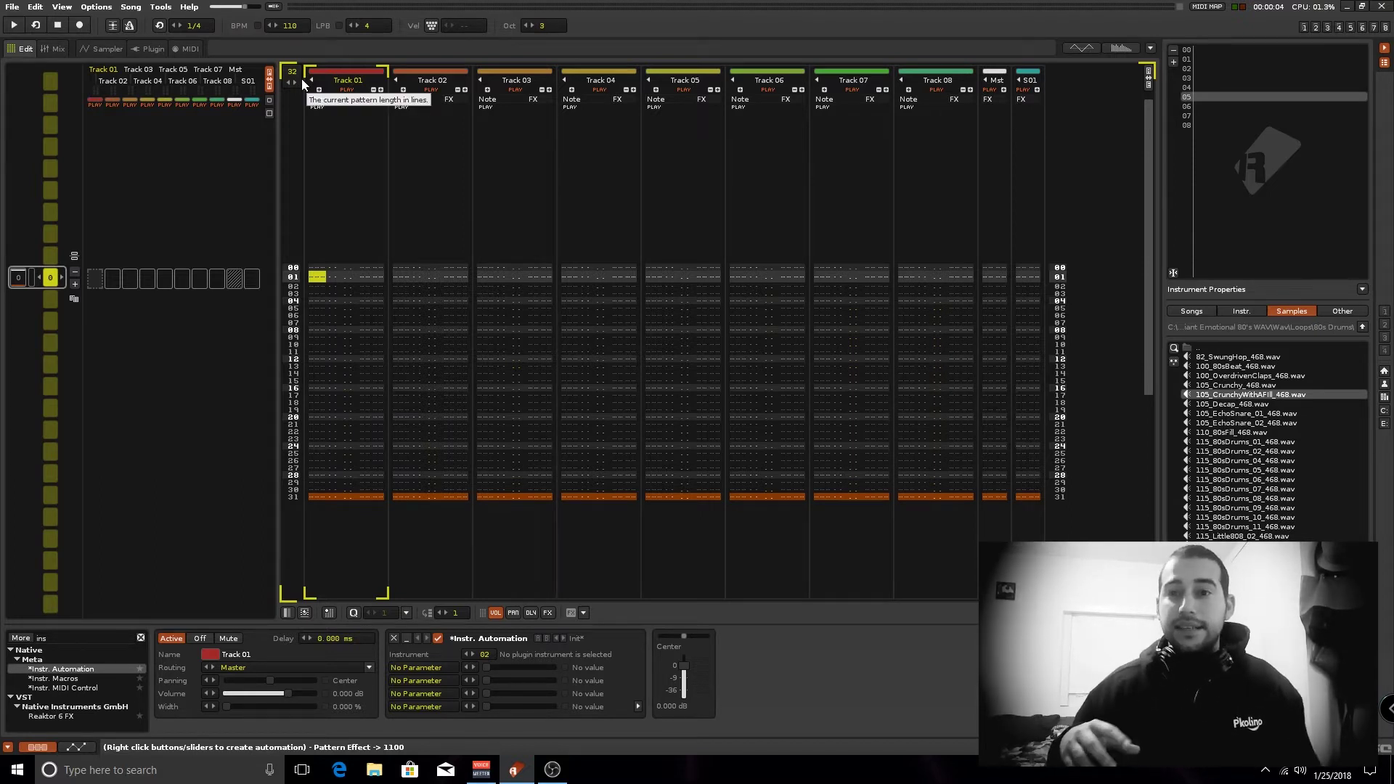
click(149, 48)
- Load Serum_x64 into instrument slot 05 and route Macro 1 to OSC A's wavetable position
click(142, 229)
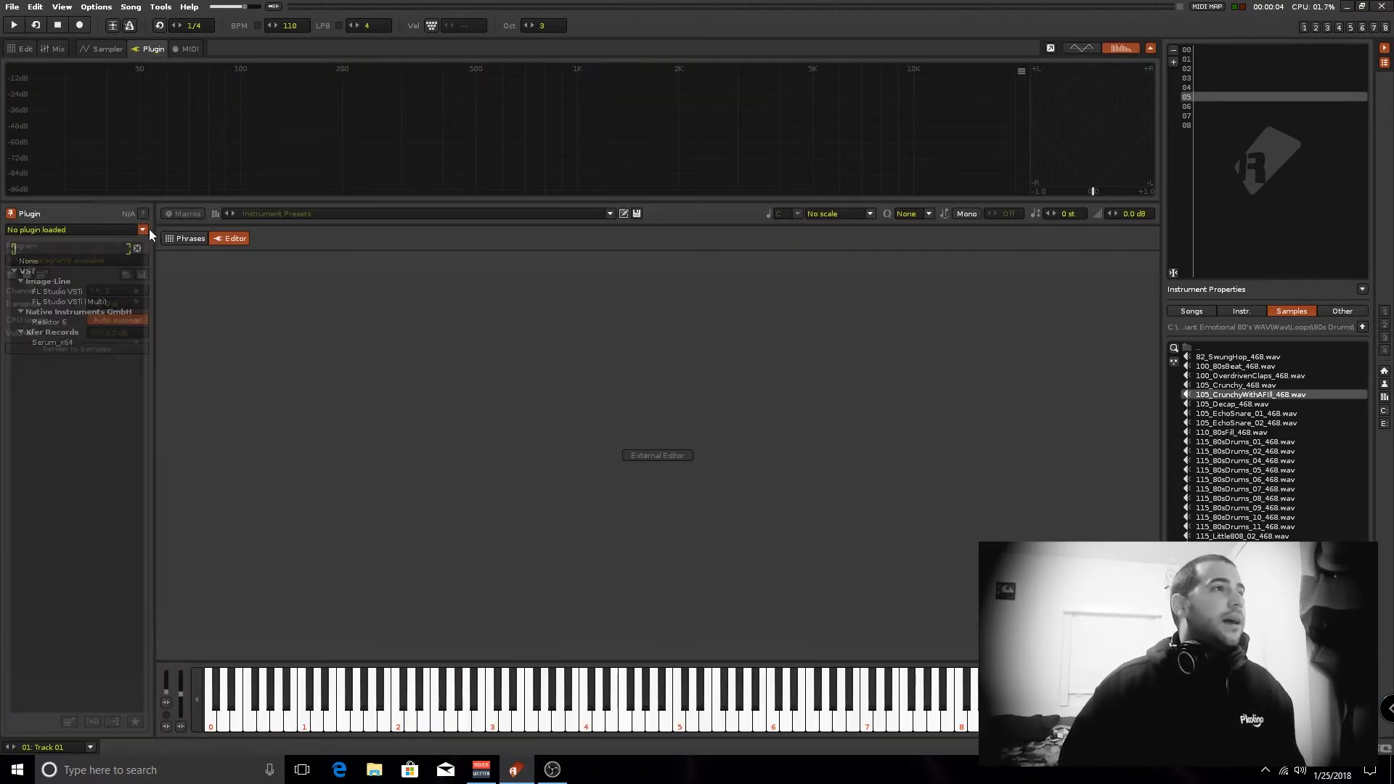
click(64, 343)
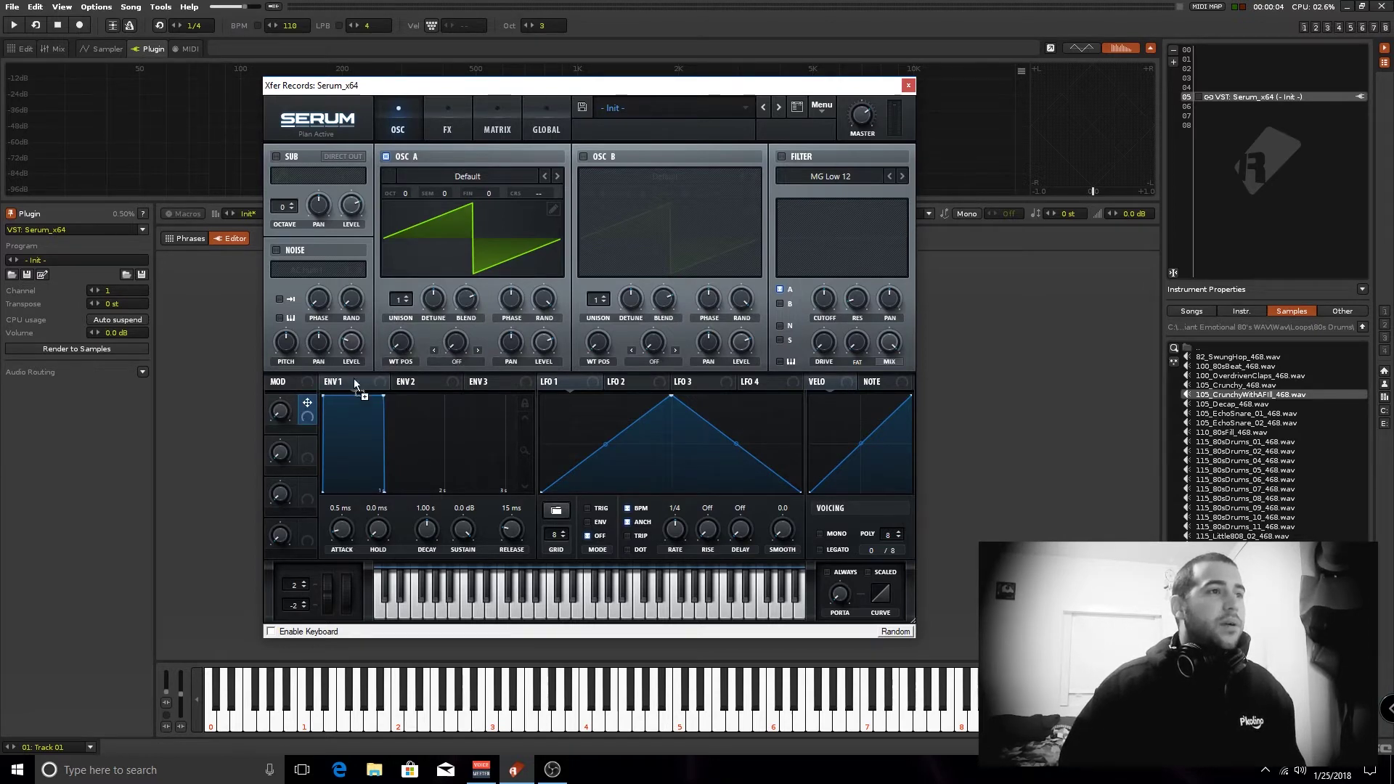
drag(355, 382, 402, 343)
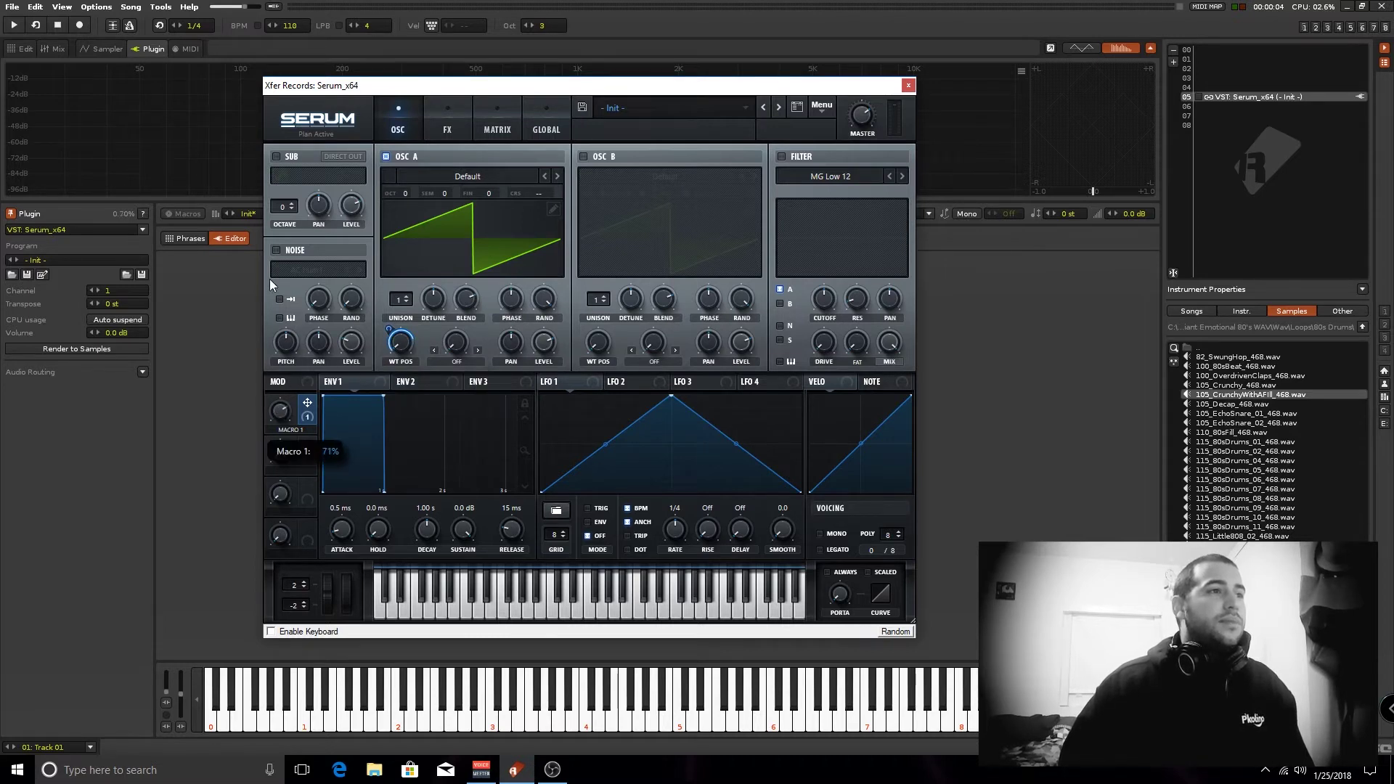
- Load the Monster 8 [SL] spectral wavetable into OSC A and view it in 3D
click(557, 176)
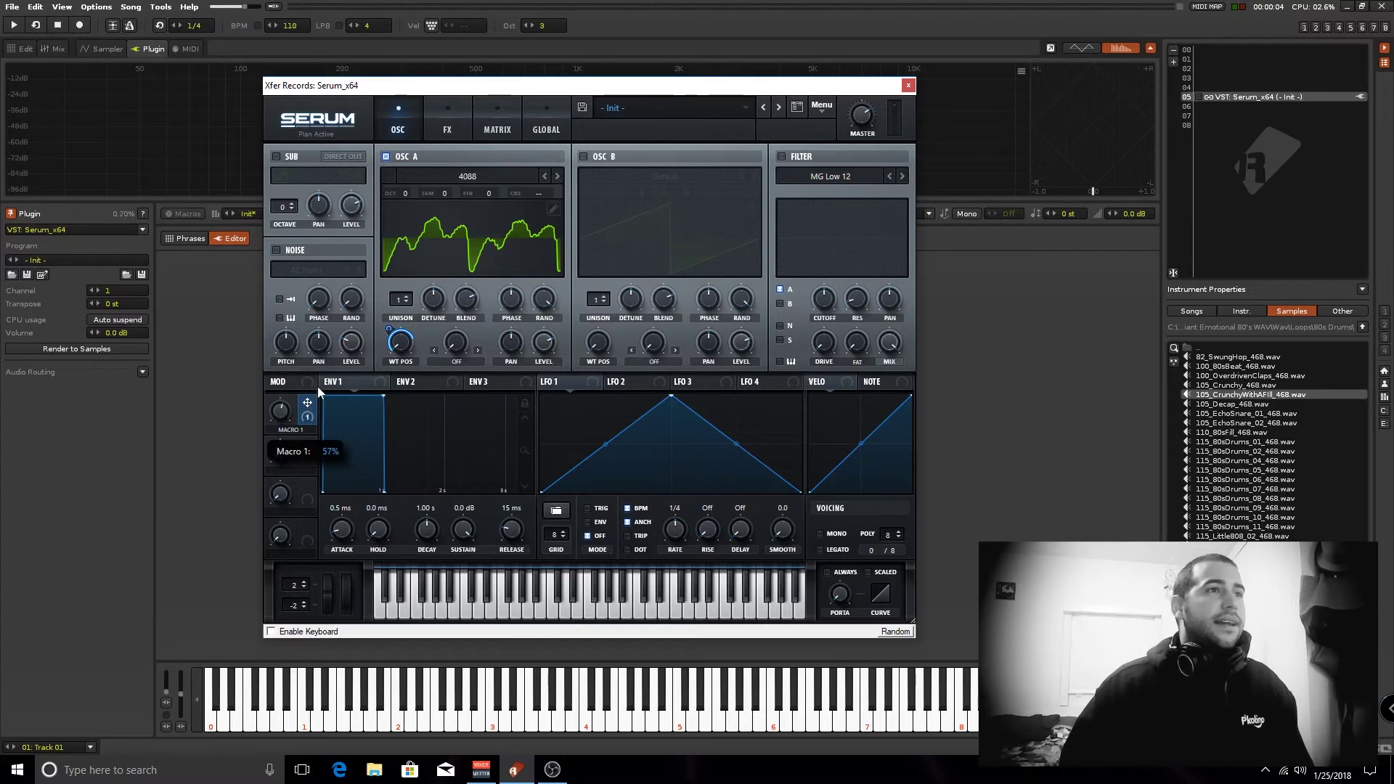
click(511, 176)
mouse_move(446, 225)
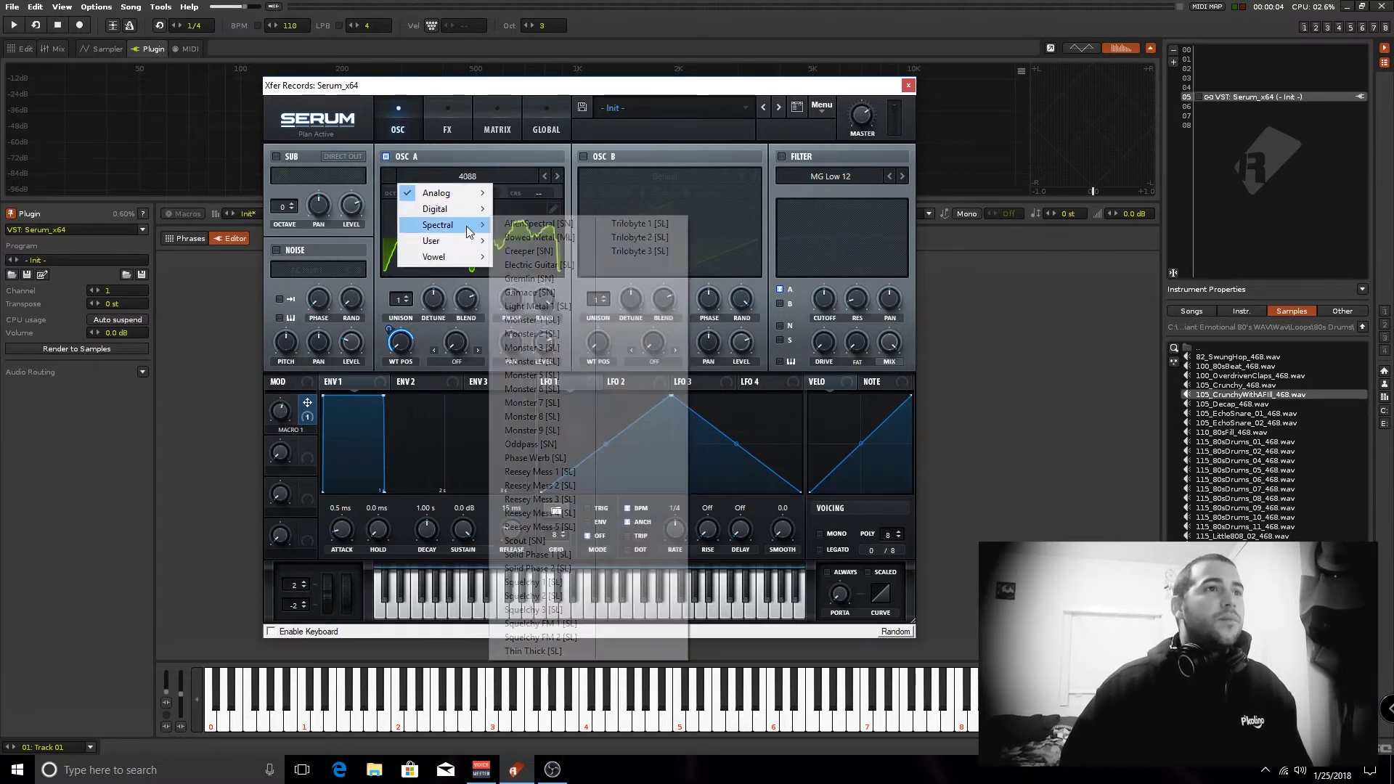
click(541, 418)
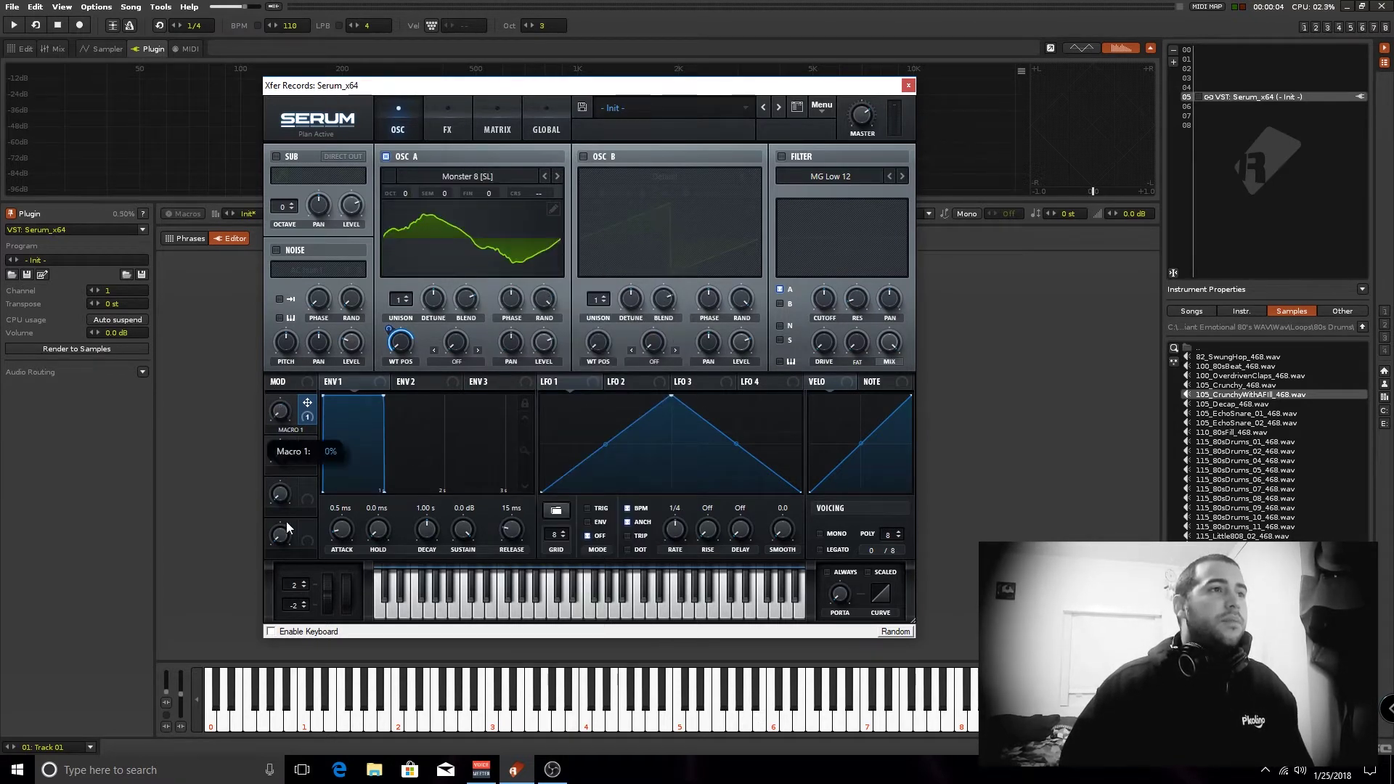
click(506, 234)
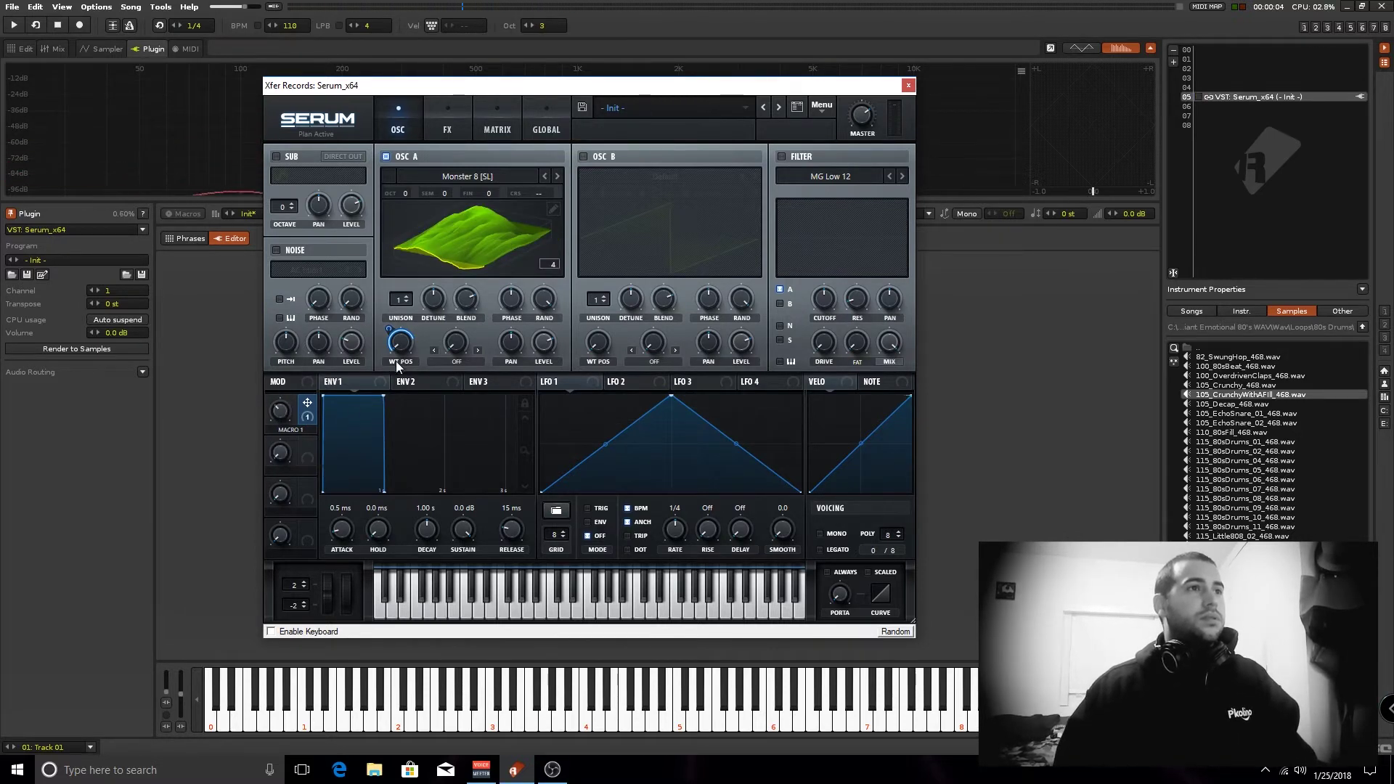
- Raise Macro 1 to 70%, route it to filter cutoff and OSC A unison blend, then close Serum
mouse_move(404, 374)
drag(280, 412, 360, 491)
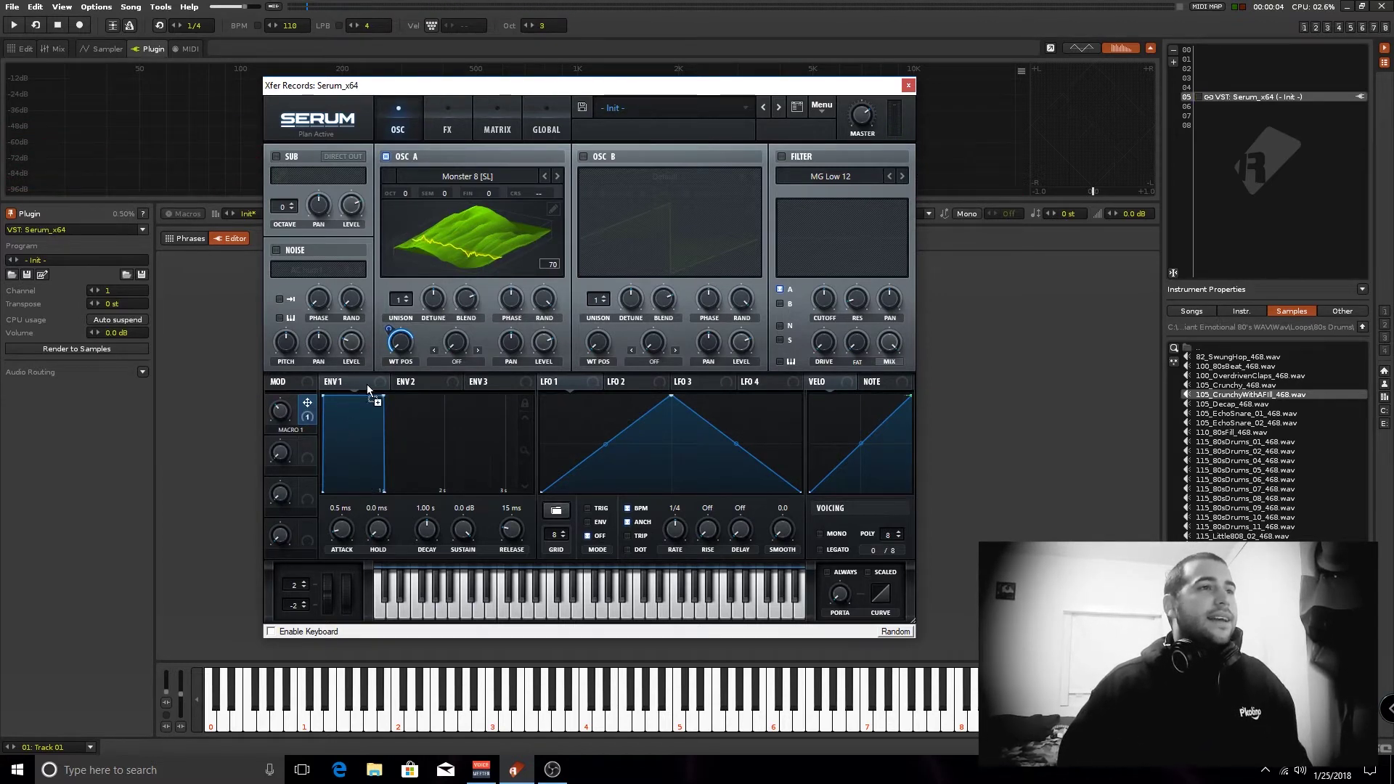
drag(367, 385, 825, 293)
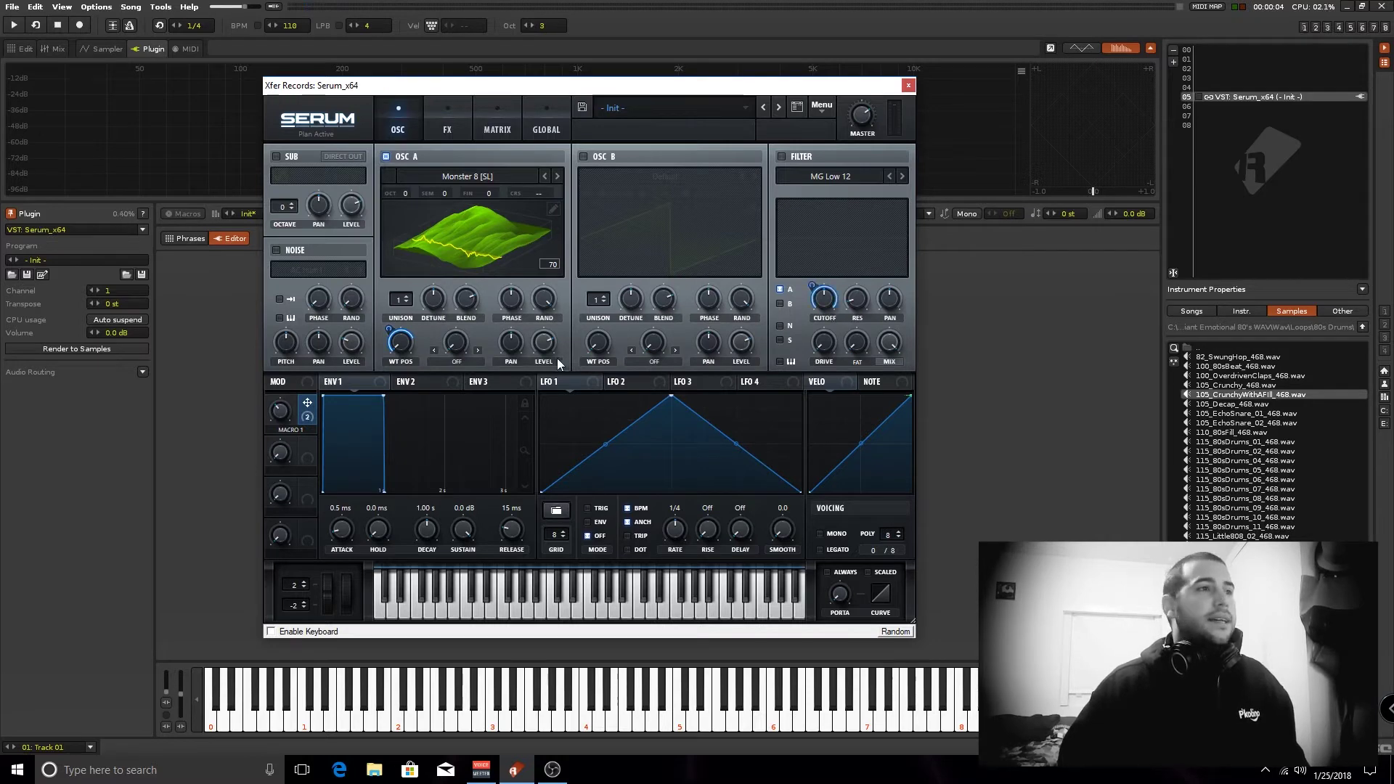
drag(302, 411, 466, 303)
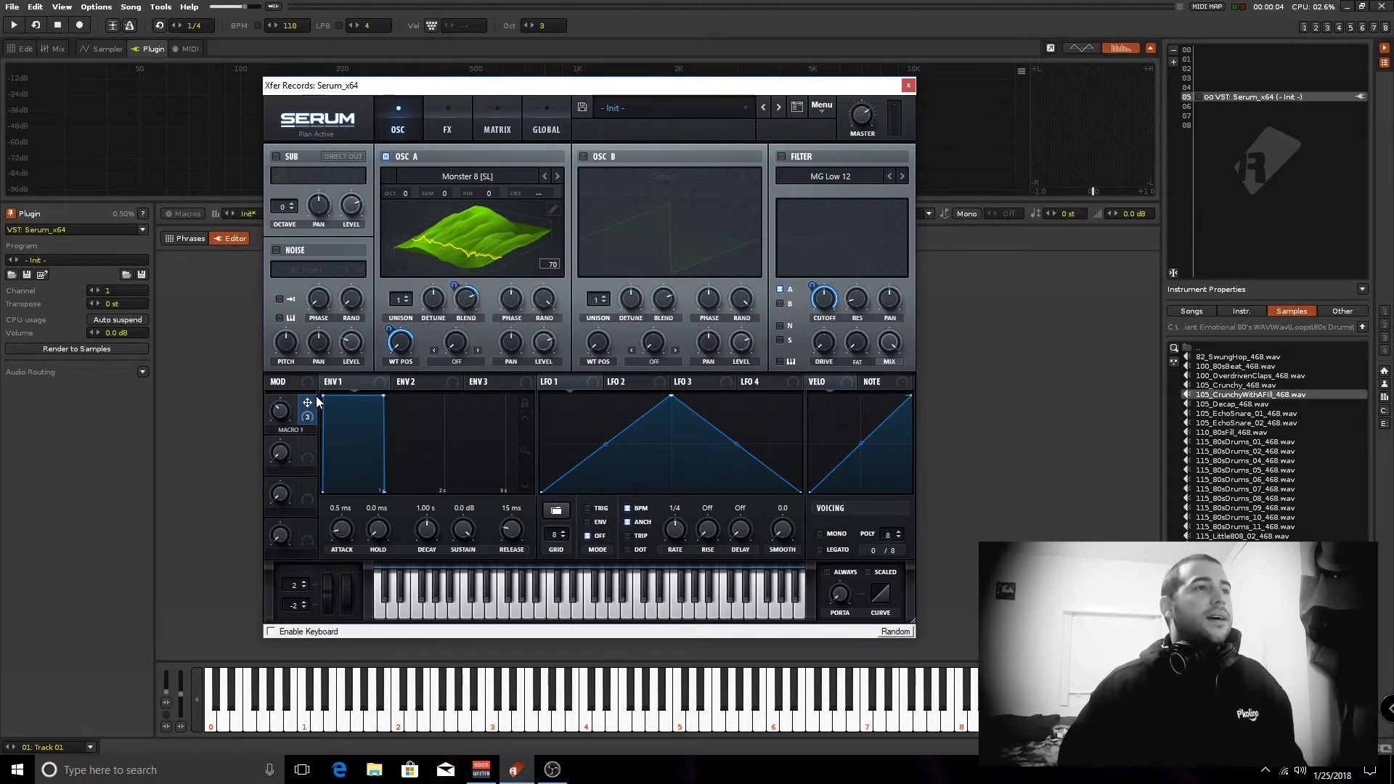
mouse_move(316, 404)
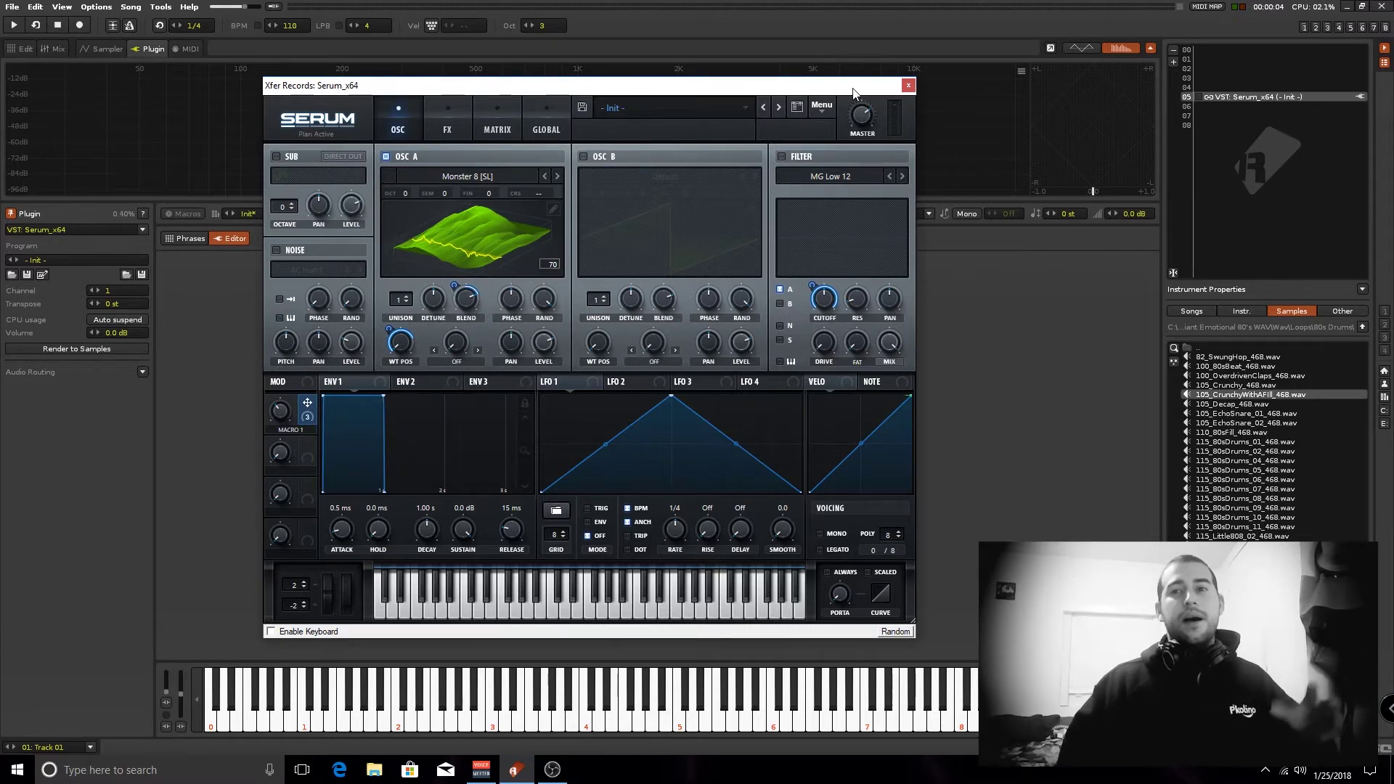
click(908, 85)
- In the mixer, put a Serum Instr. Automation device on Track 02 with Macro 1 as its first parameter
click(51, 49)
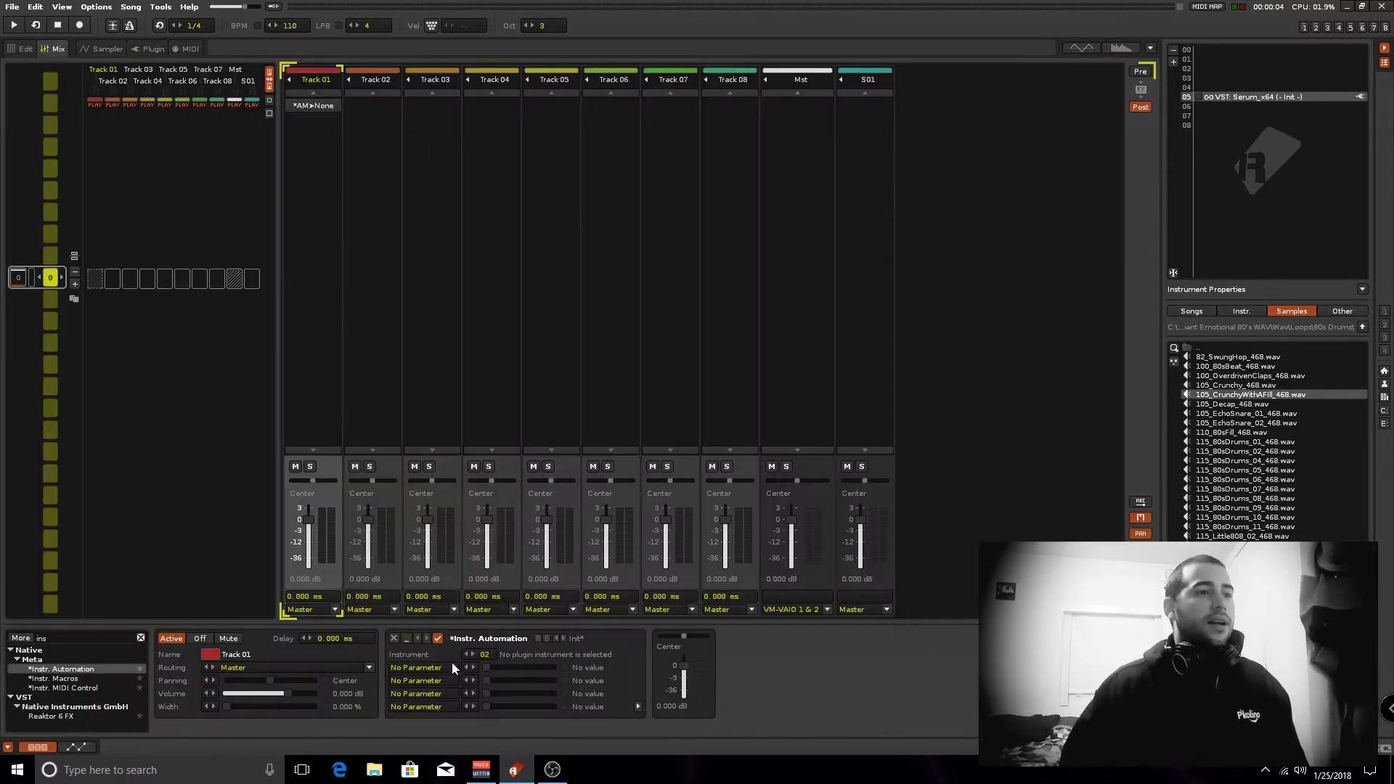
click(390, 233)
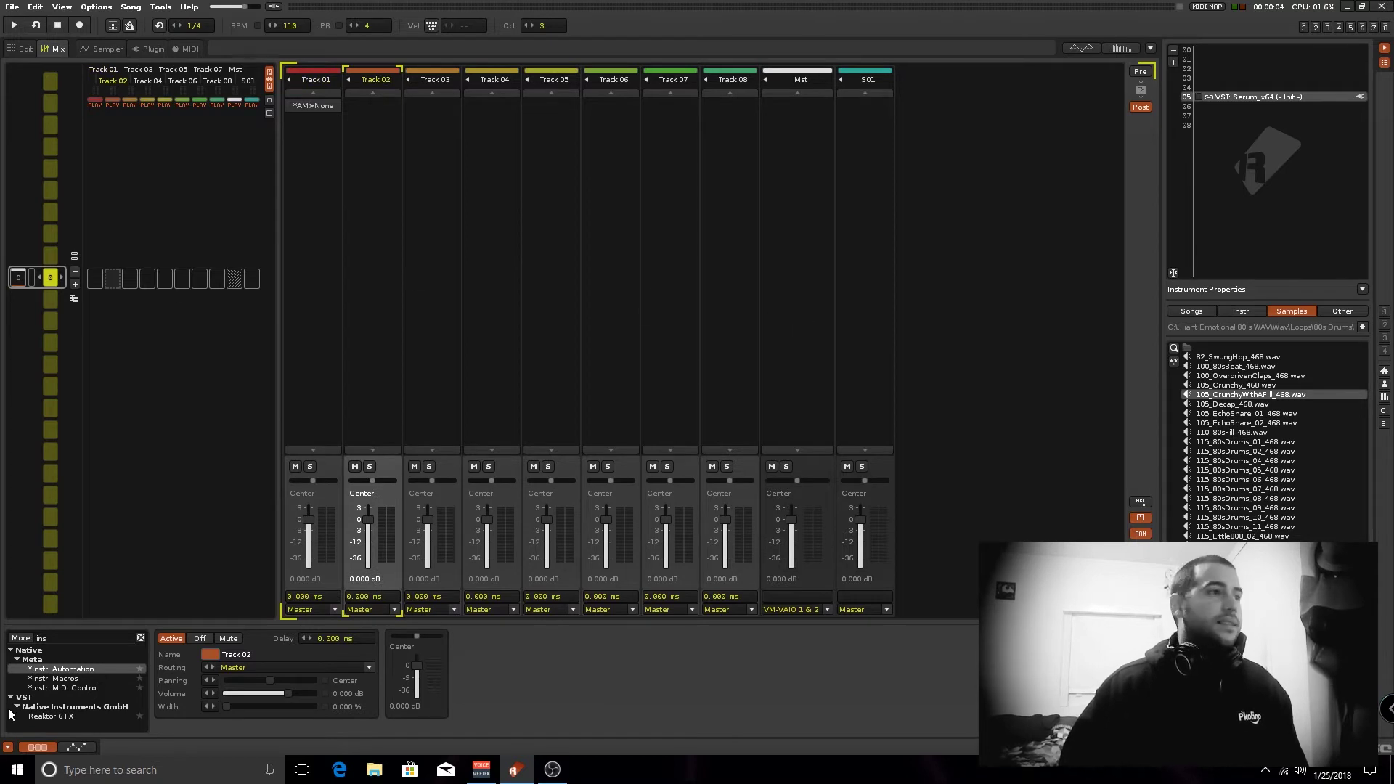
drag(47, 668, 339, 363)
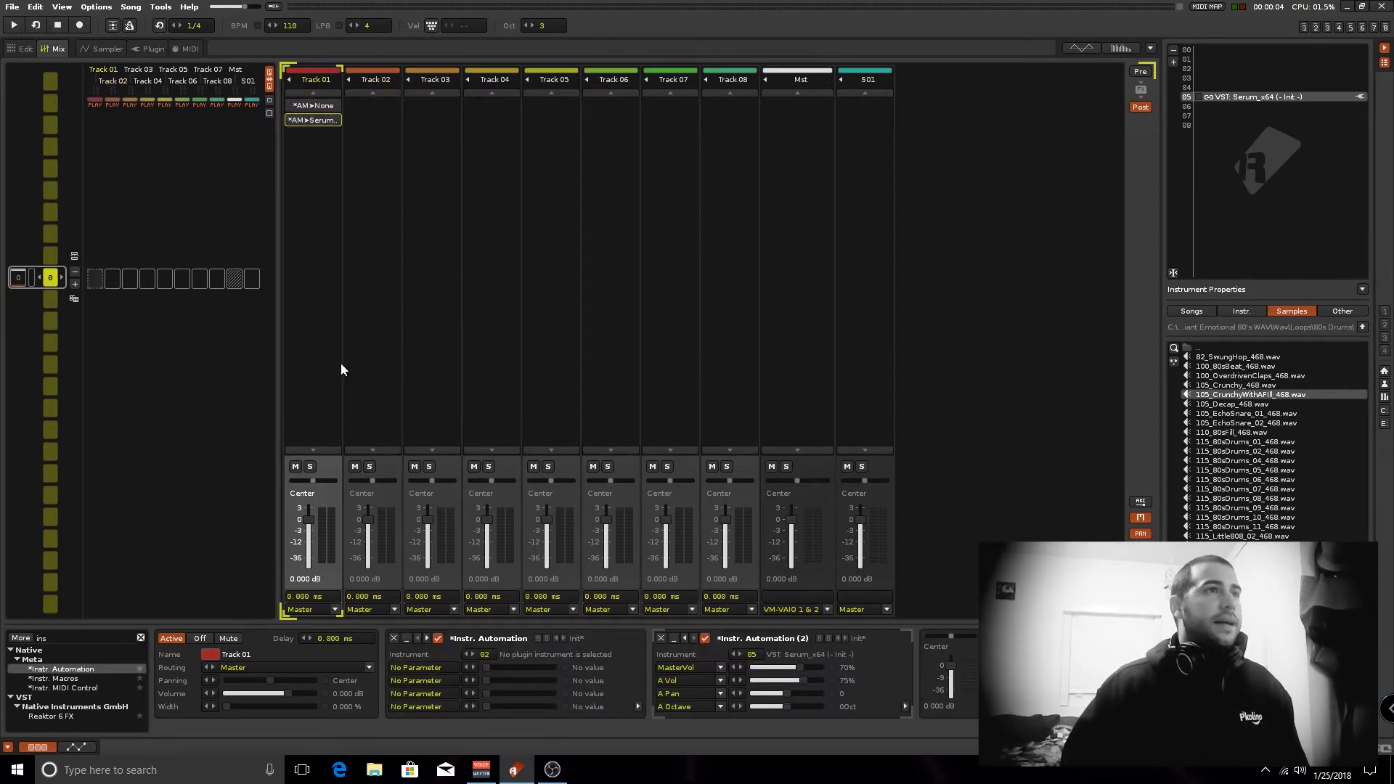
drag(315, 125, 376, 182)
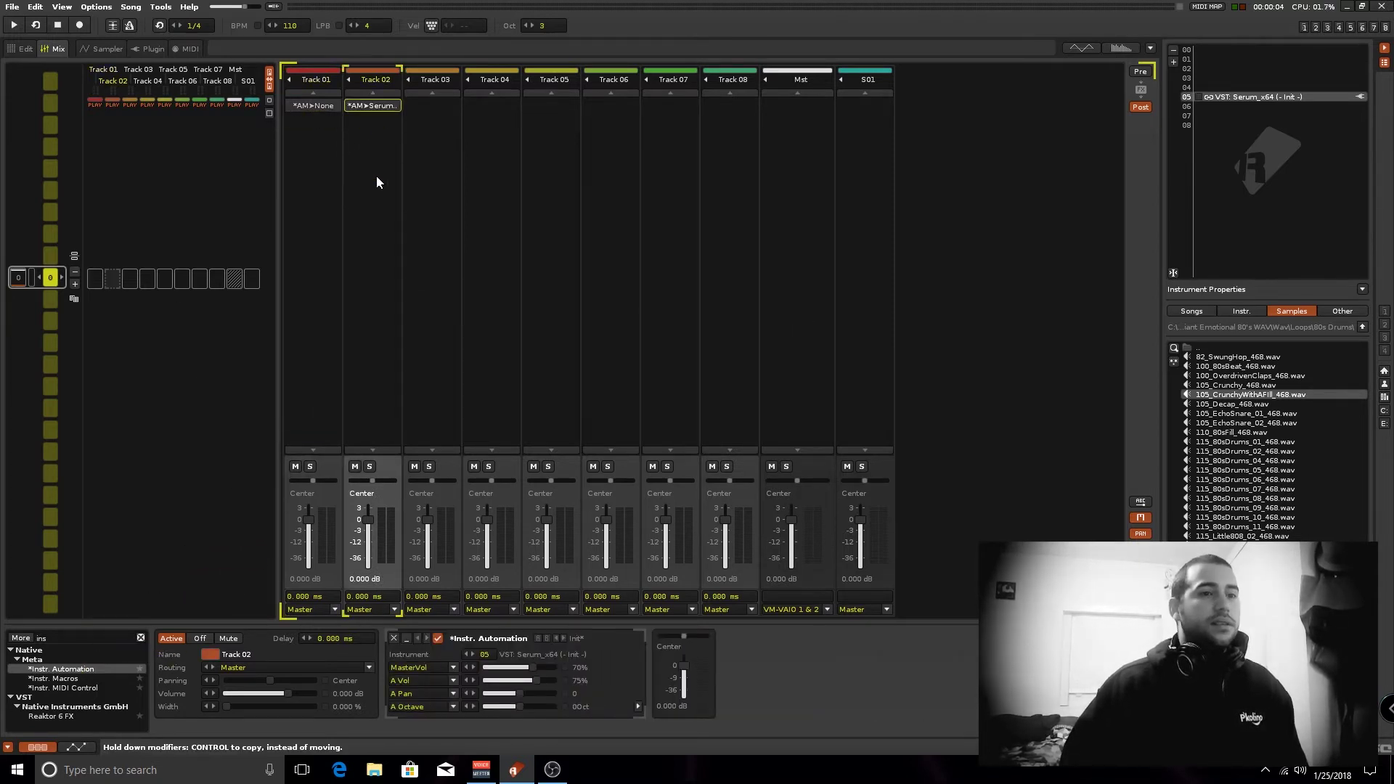
click(429, 667)
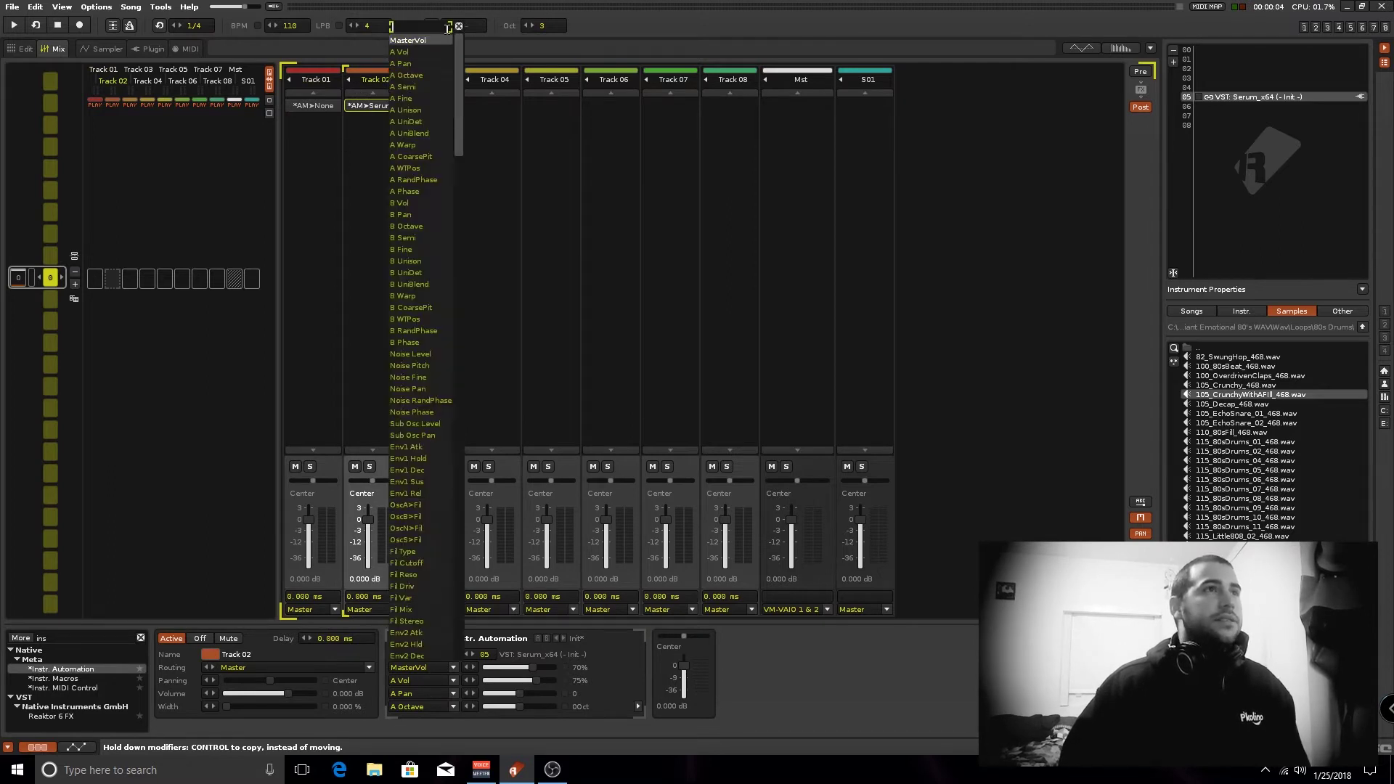
text(mac)
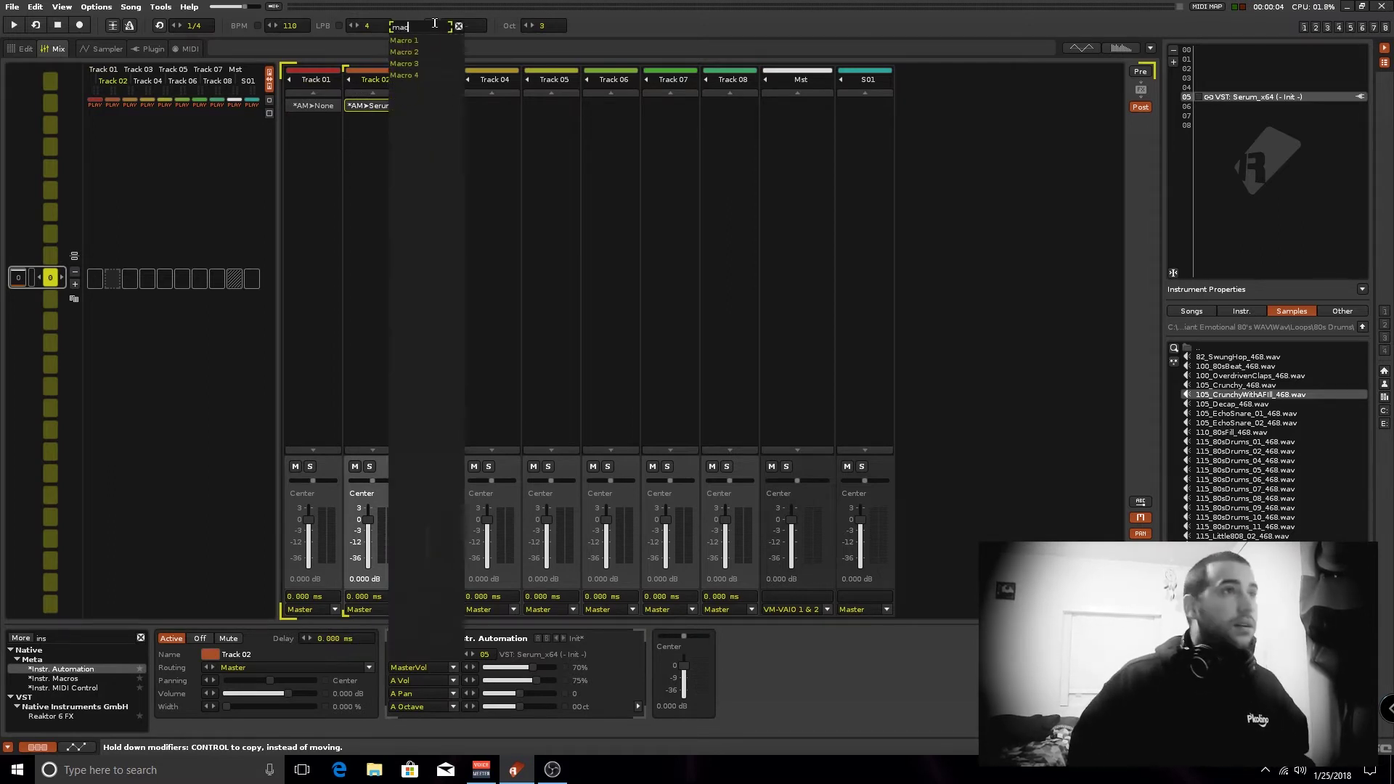
click(435, 40)
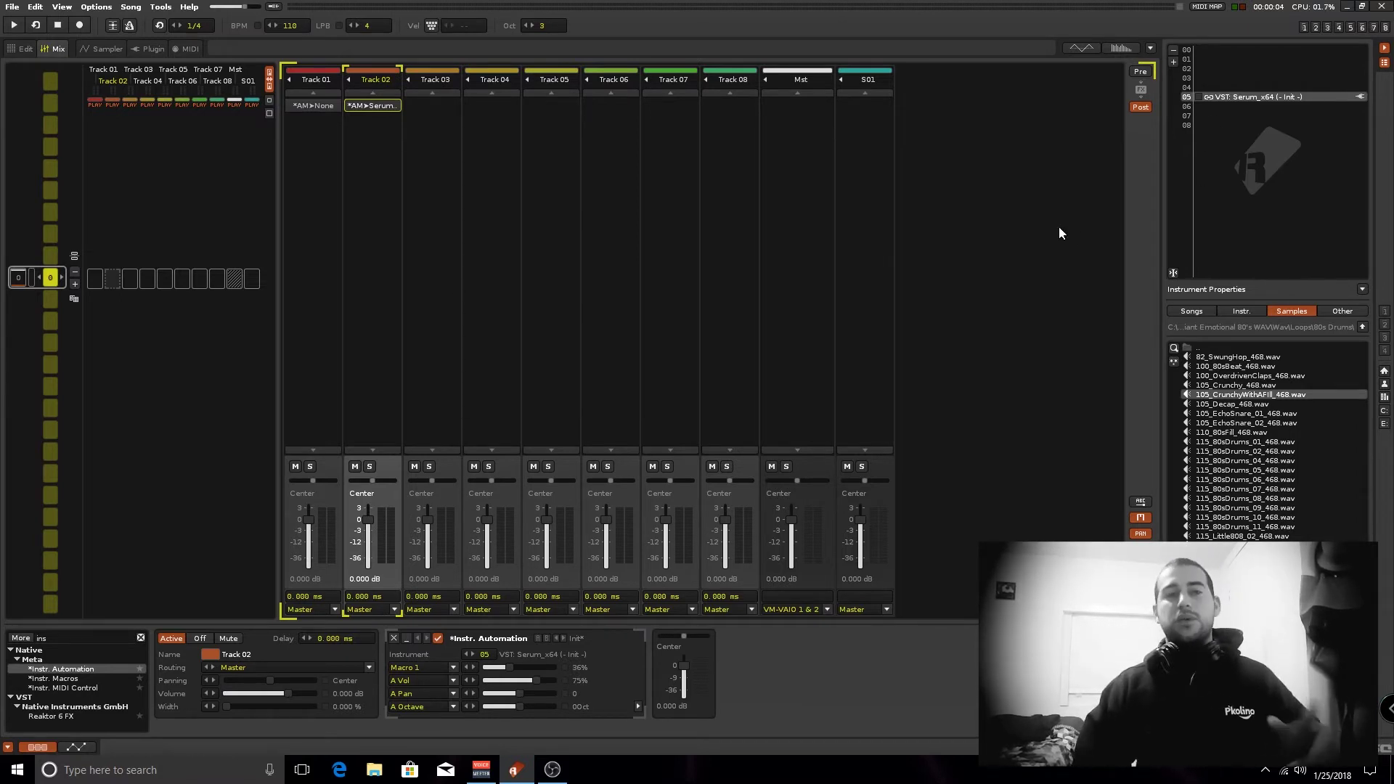
double_click(1257, 96)
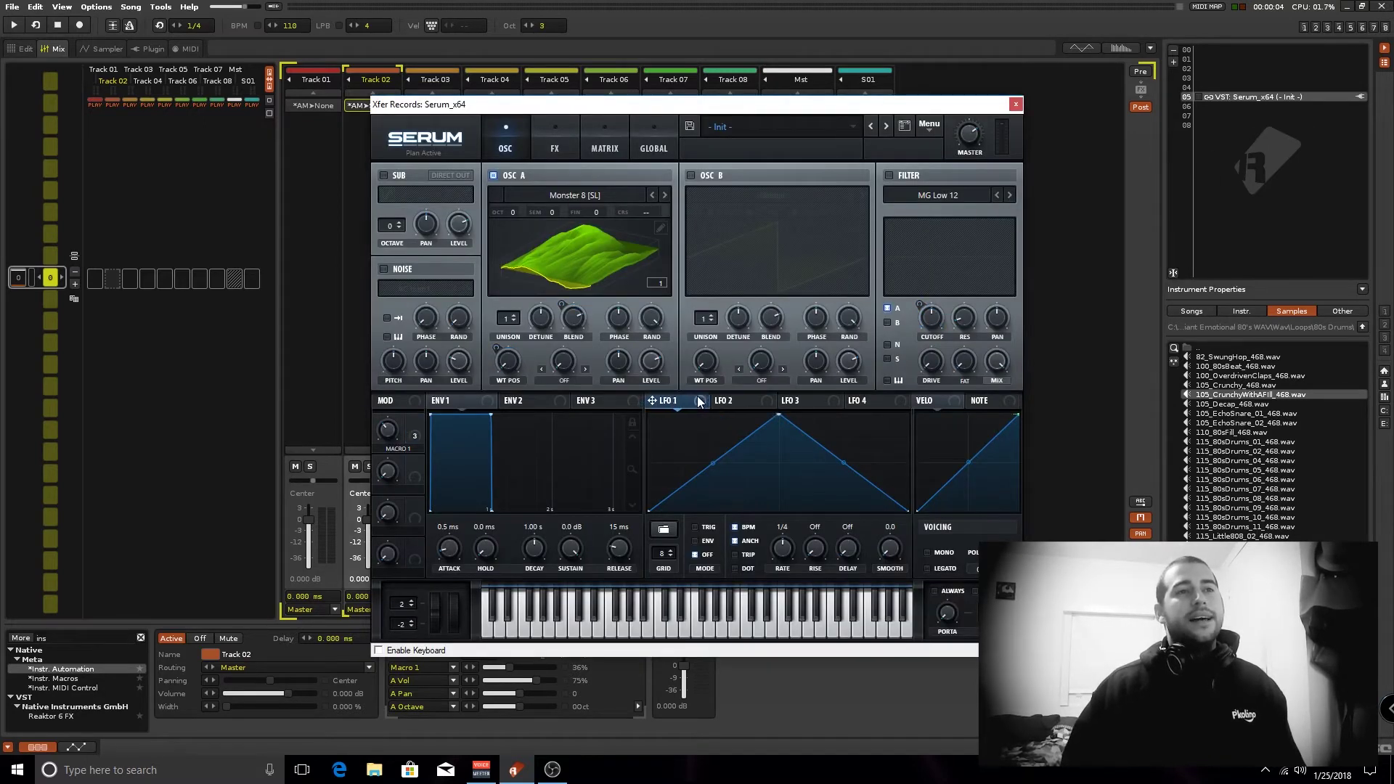
click(623, 398)
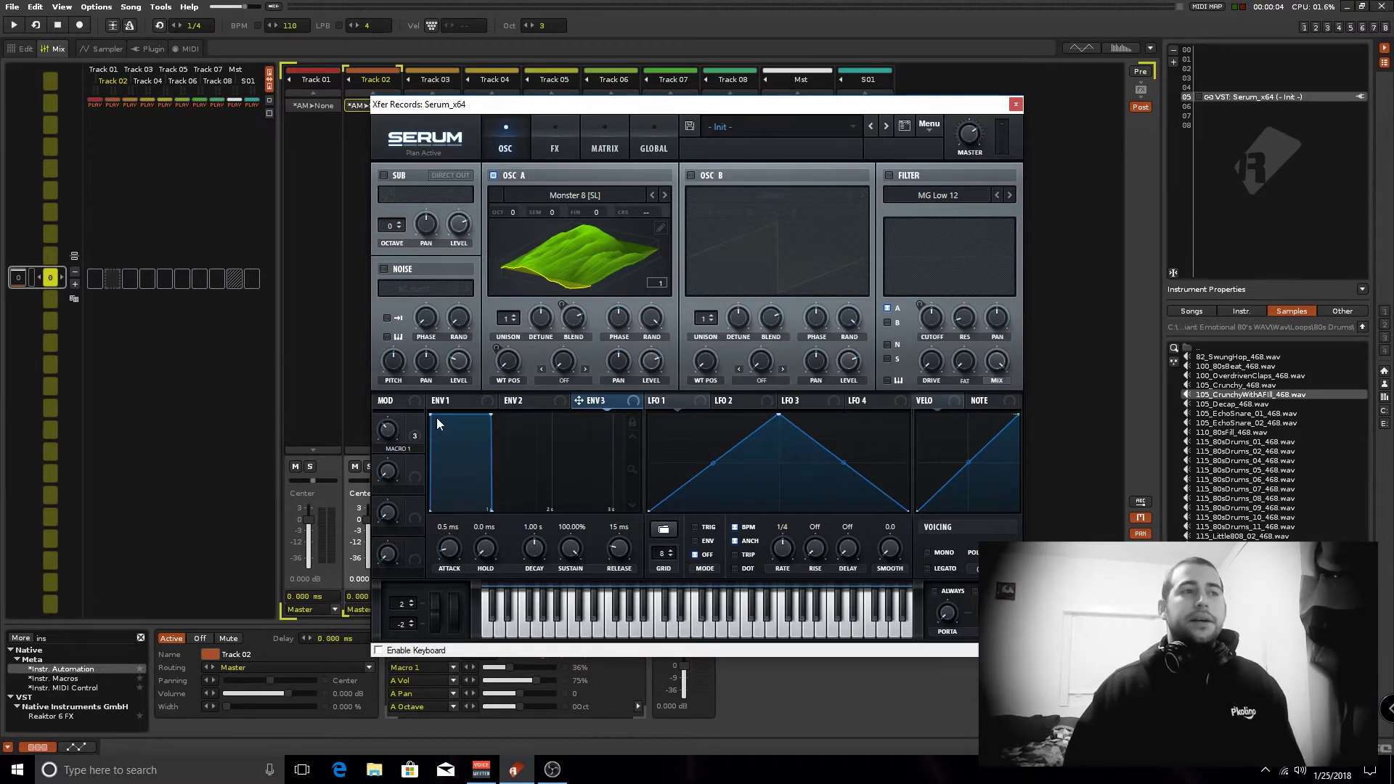
click(1015, 104)
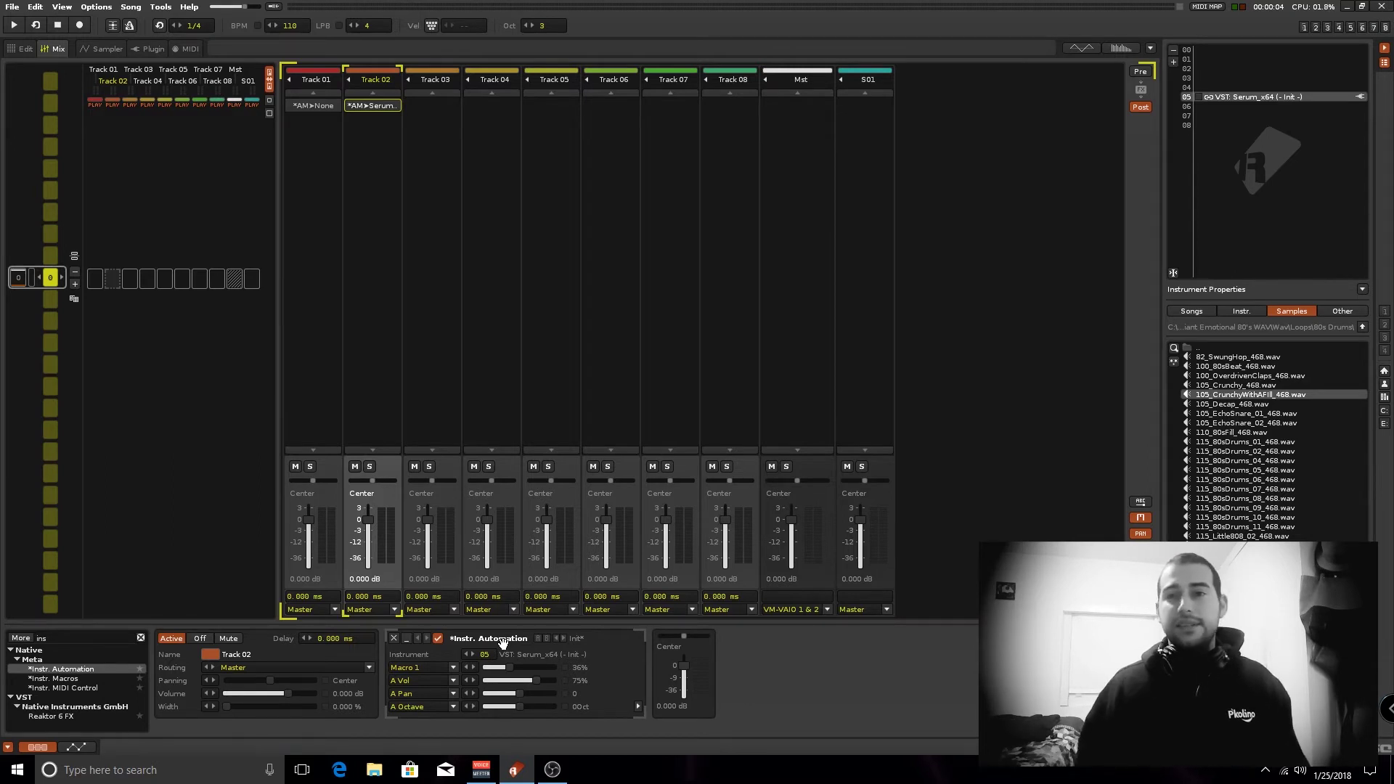
- Reopen the Serum editor, move it higher, and load the user preset 'the screamer 1'
double_click(1242, 102)
drag(752, 110, 743, 42)
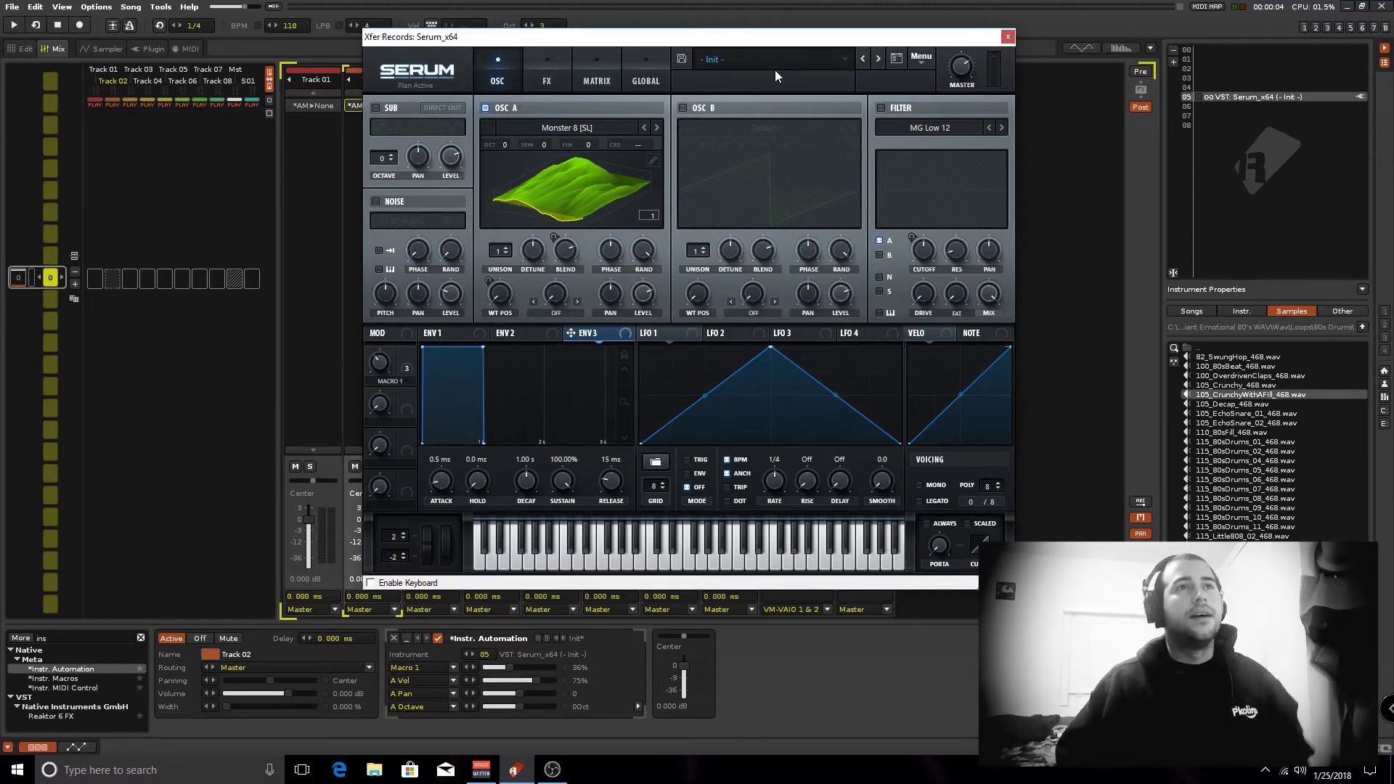
click(760, 58)
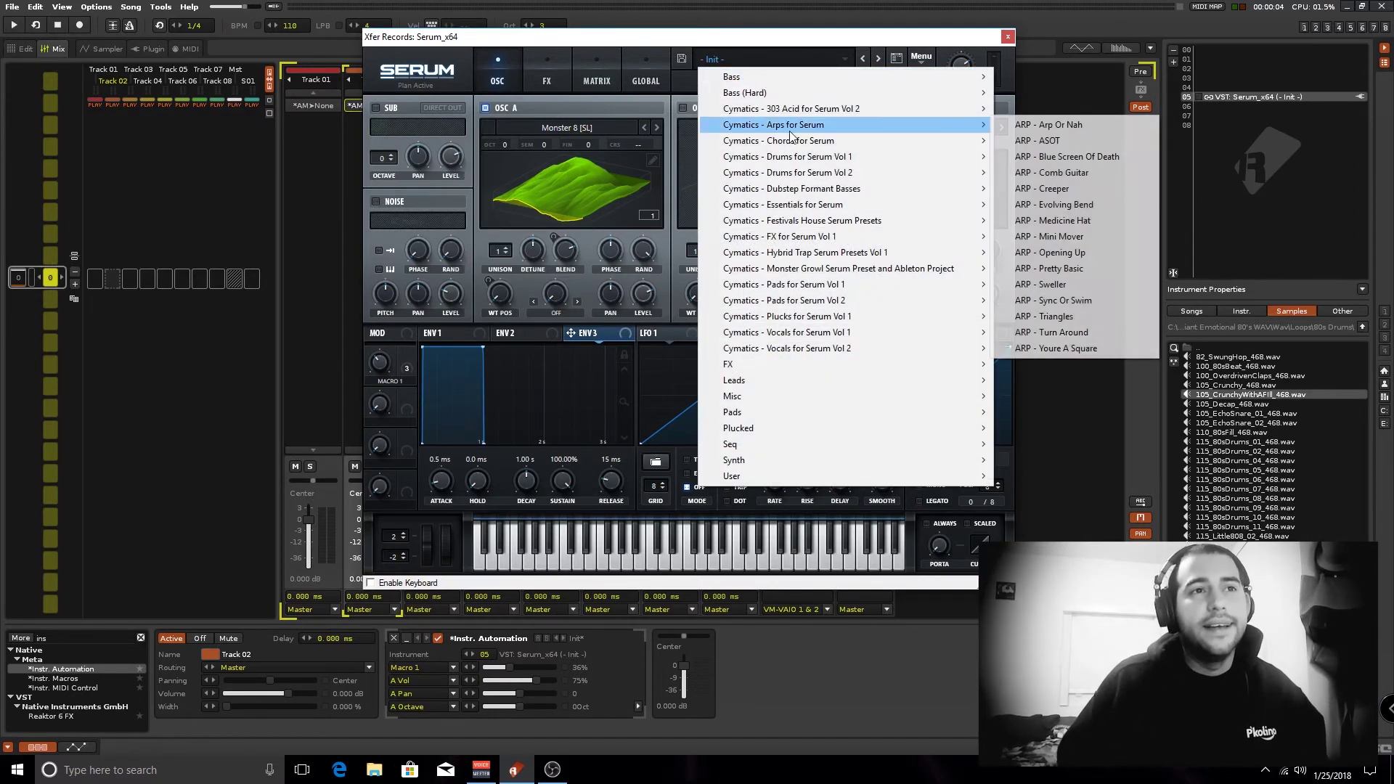
mouse_move(827, 224)
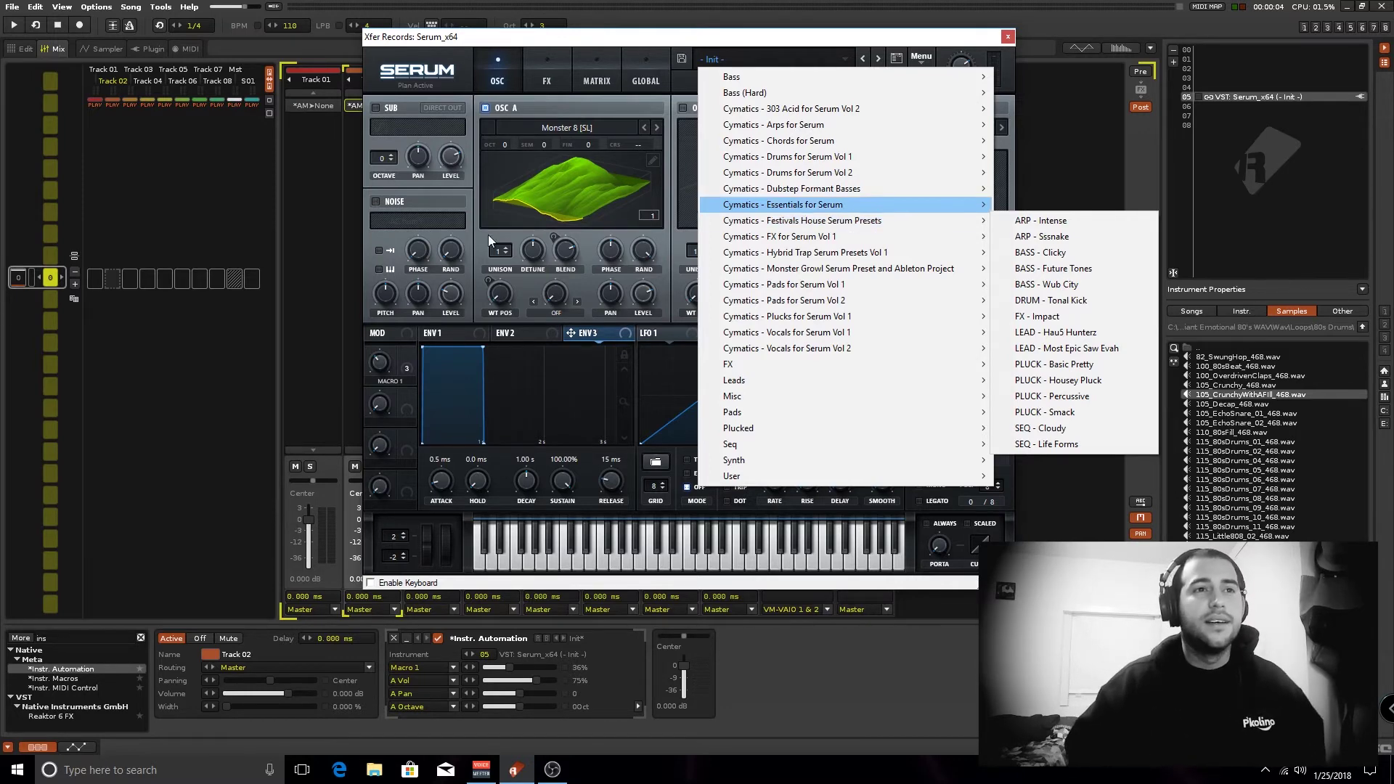
mouse_move(994, 474)
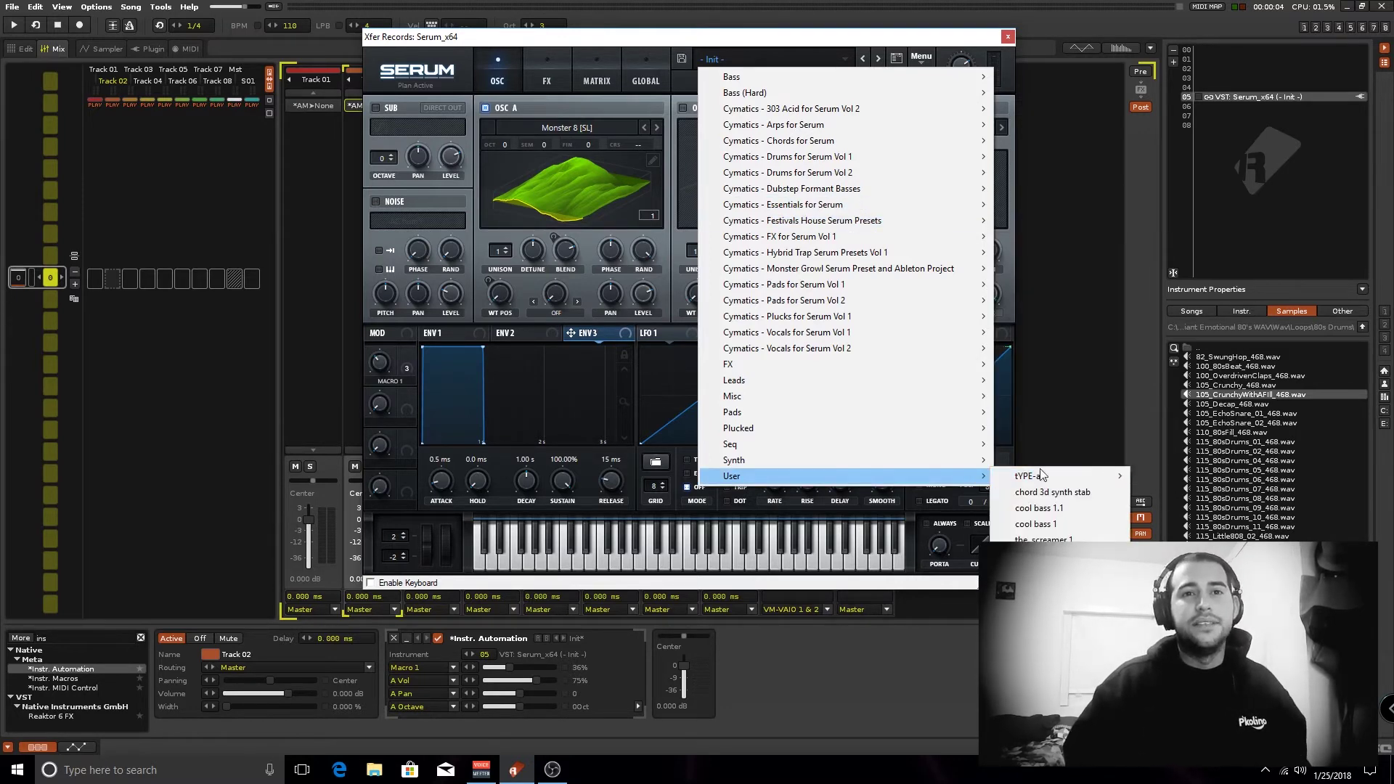
click(1031, 536)
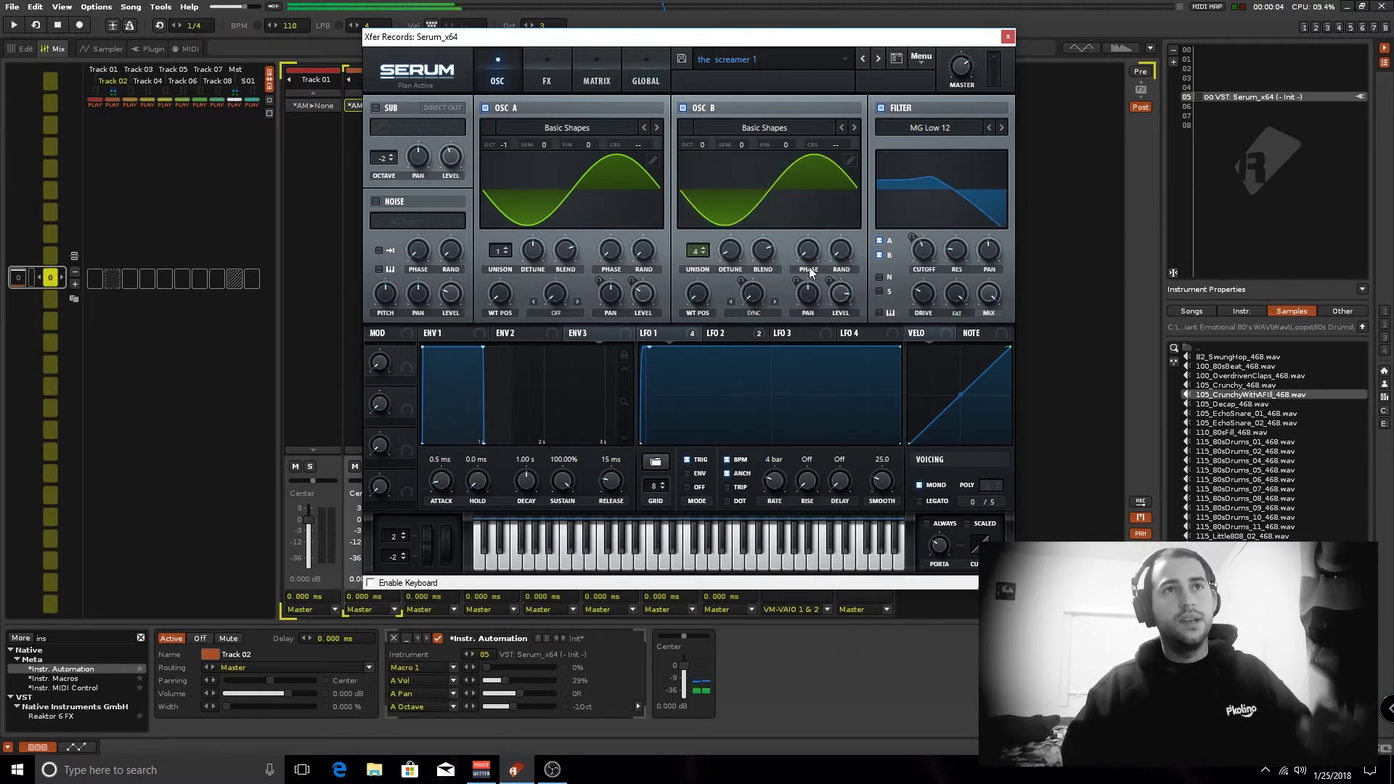
click(920, 59)
- Reset Serum to the Init preset and load the Analog_BD_Sin wavetable on OSC A
click(954, 134)
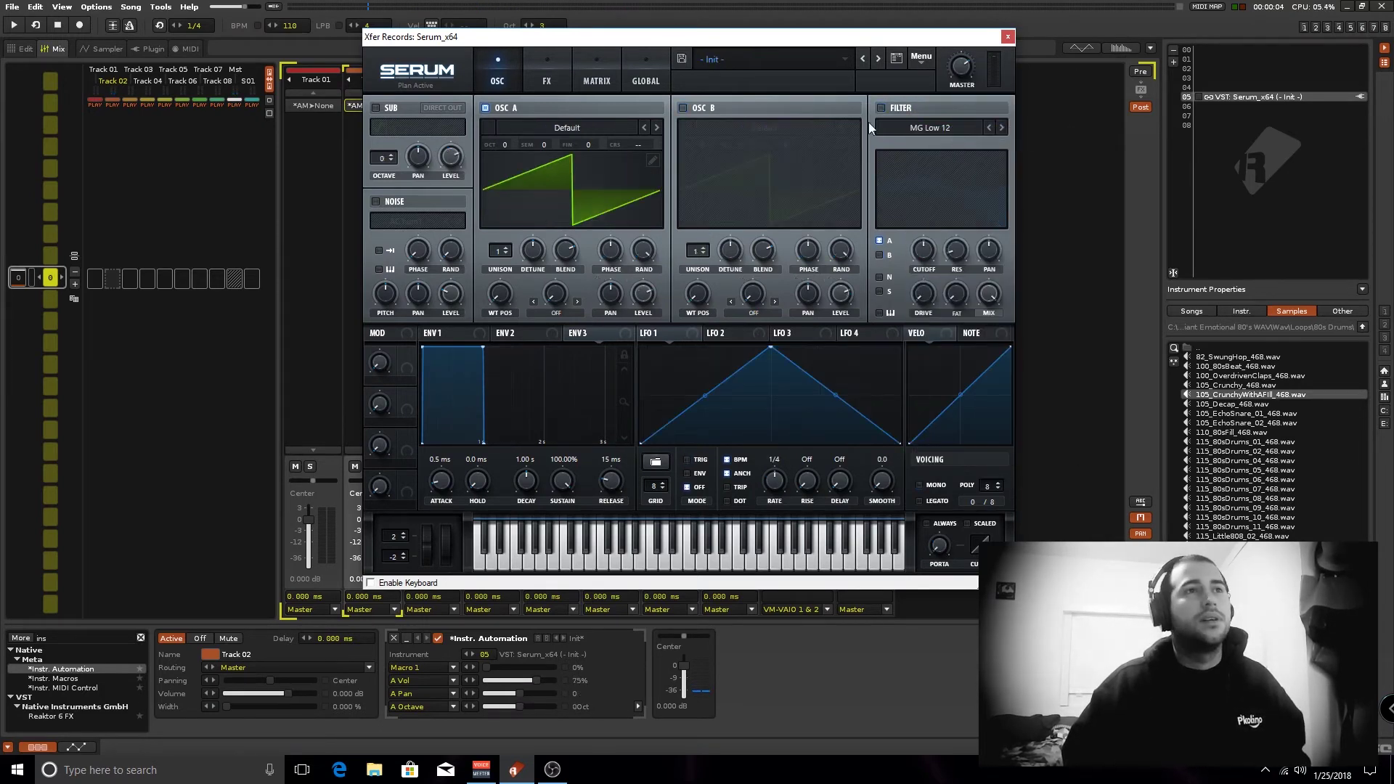
click(582, 129)
mouse_move(551, 146)
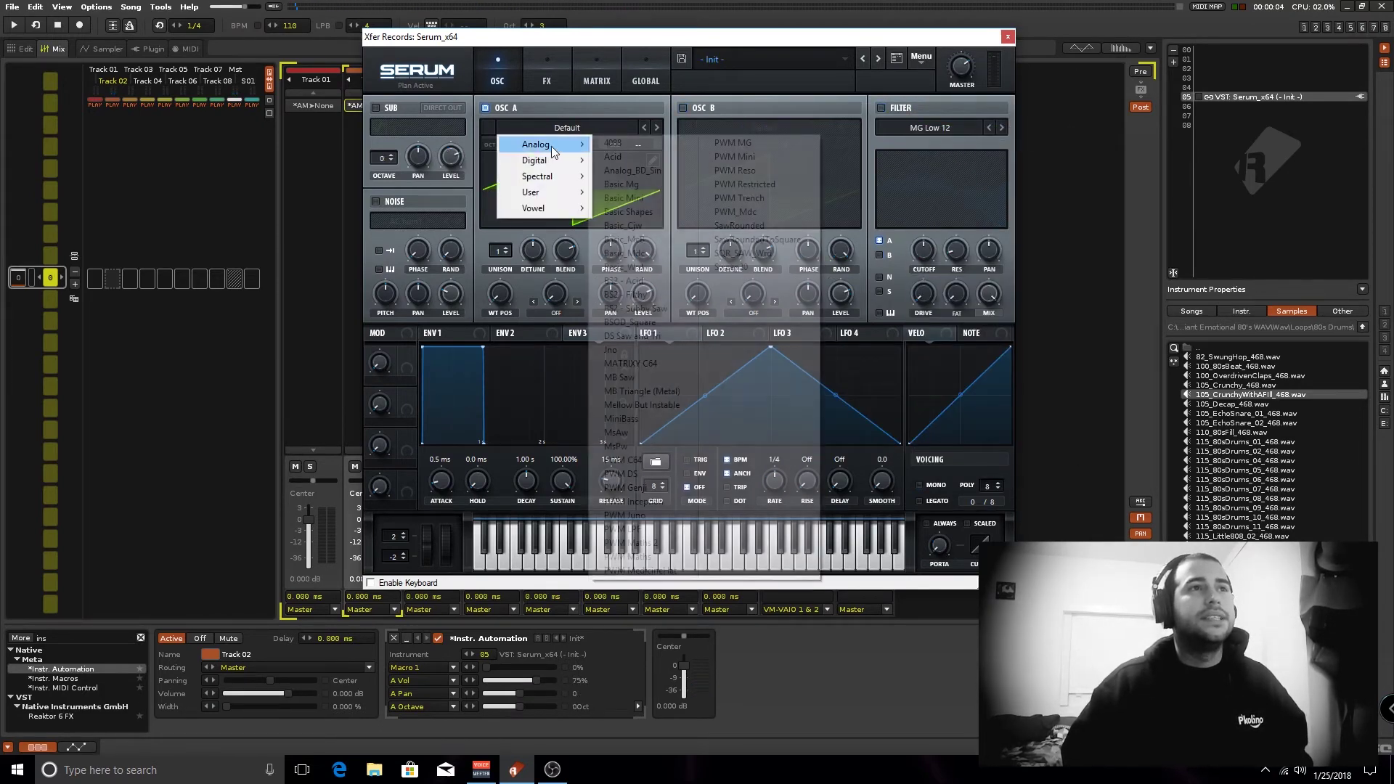
click(634, 171)
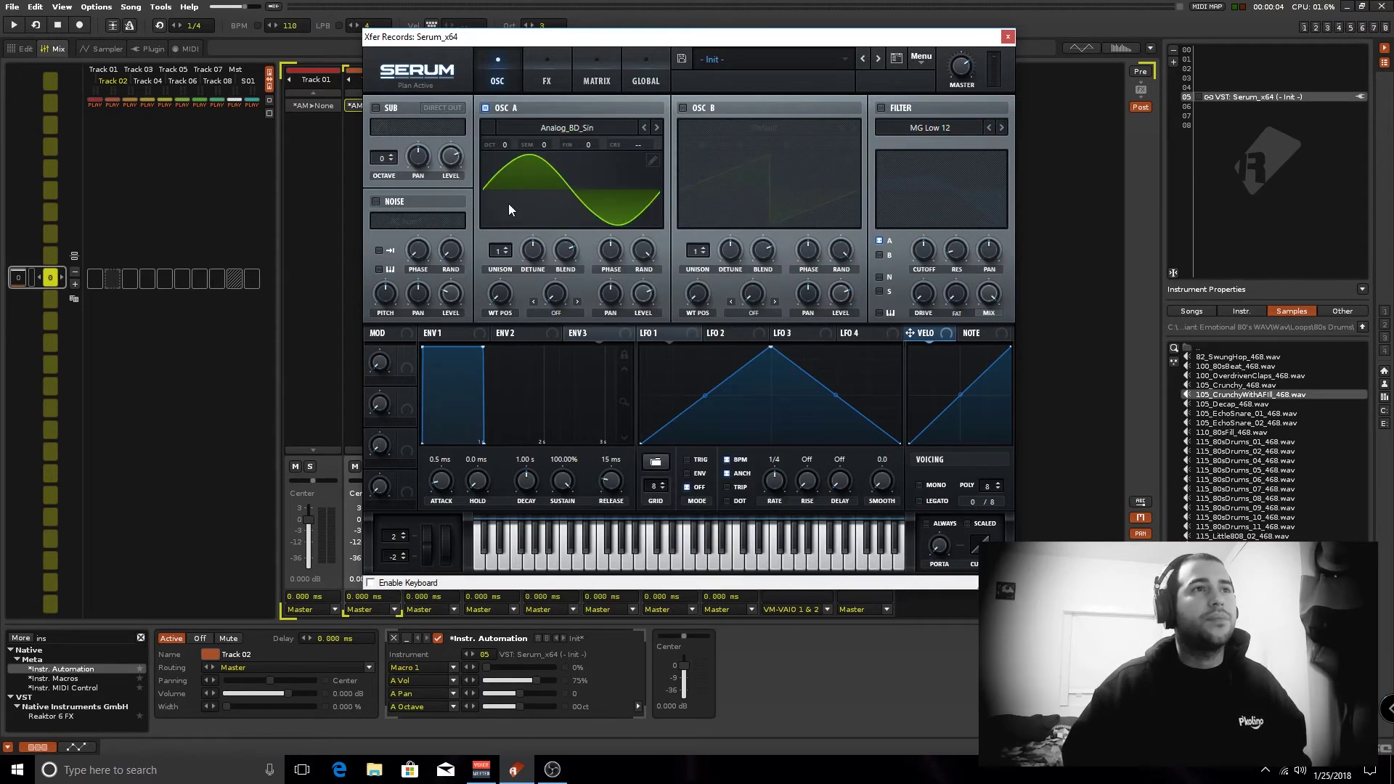
- Enable OSC B with the Basic Shapes wavetable
click(689, 108)
click(729, 131)
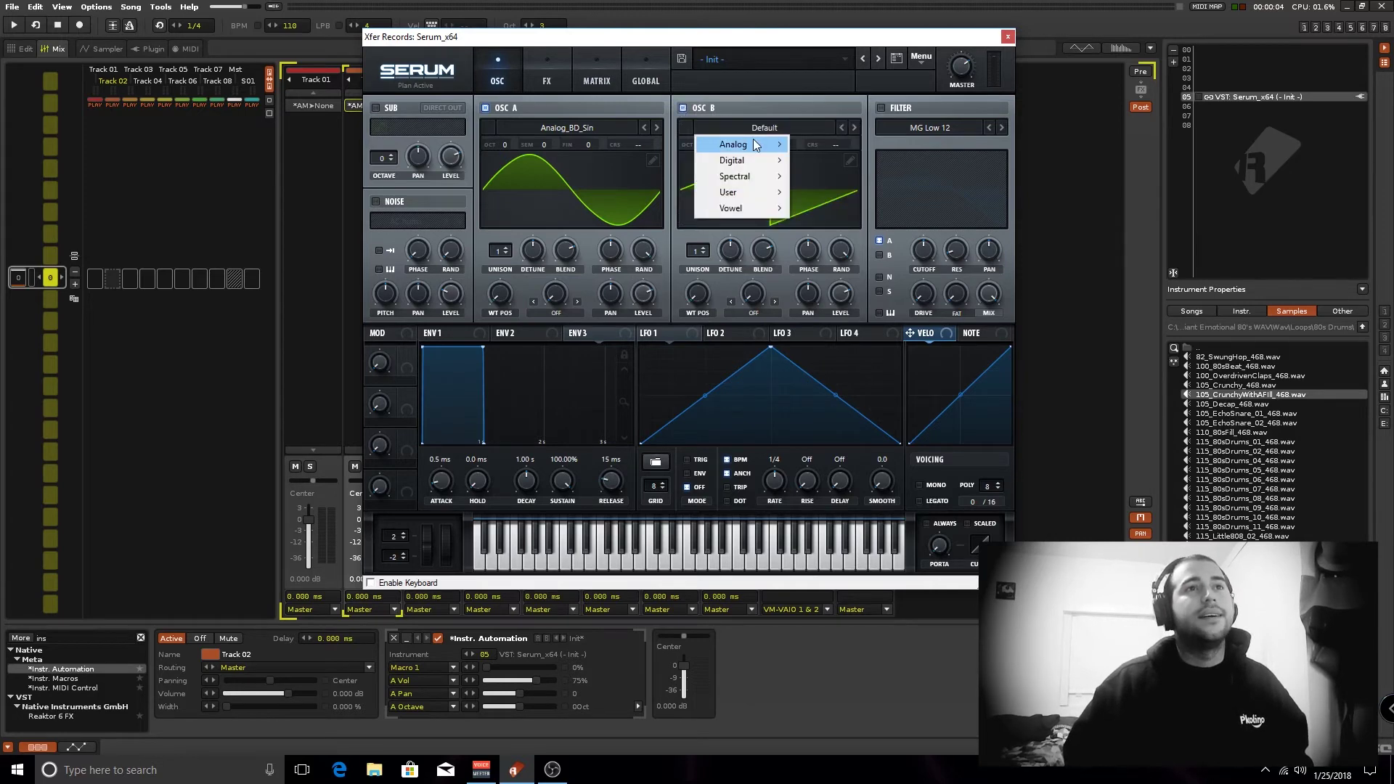
mouse_move(755, 149)
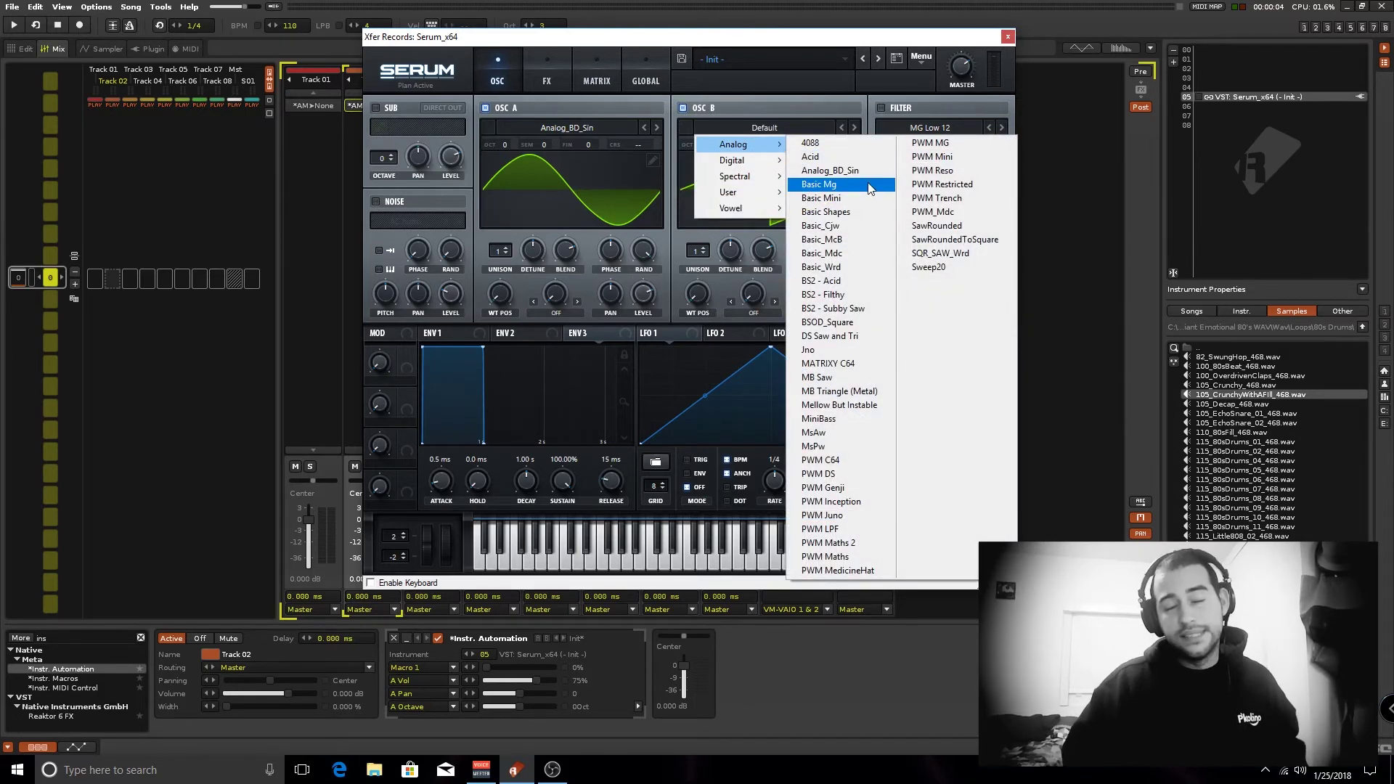
click(849, 212)
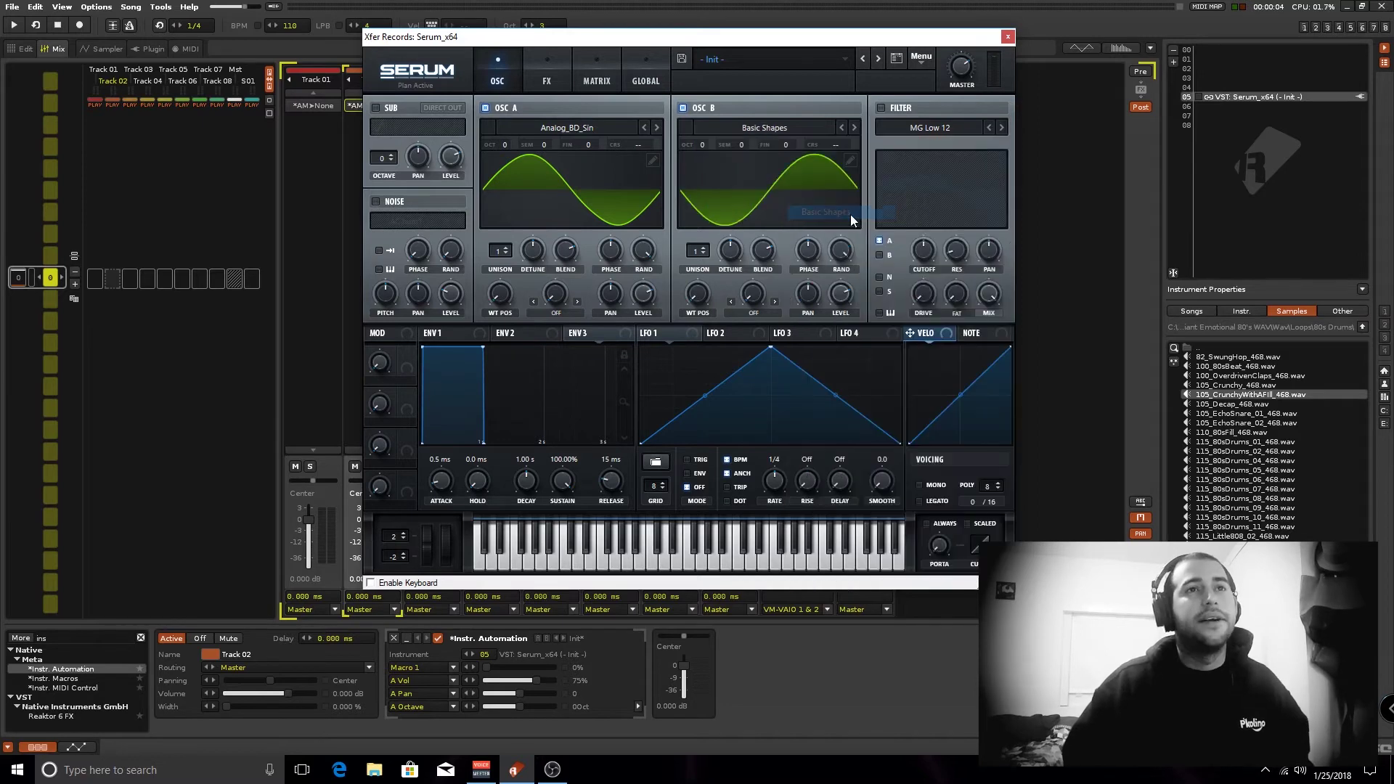
- Turn on the sub oscillator and set OSC B's warp mode to Sync at about 6%
click(753, 312)
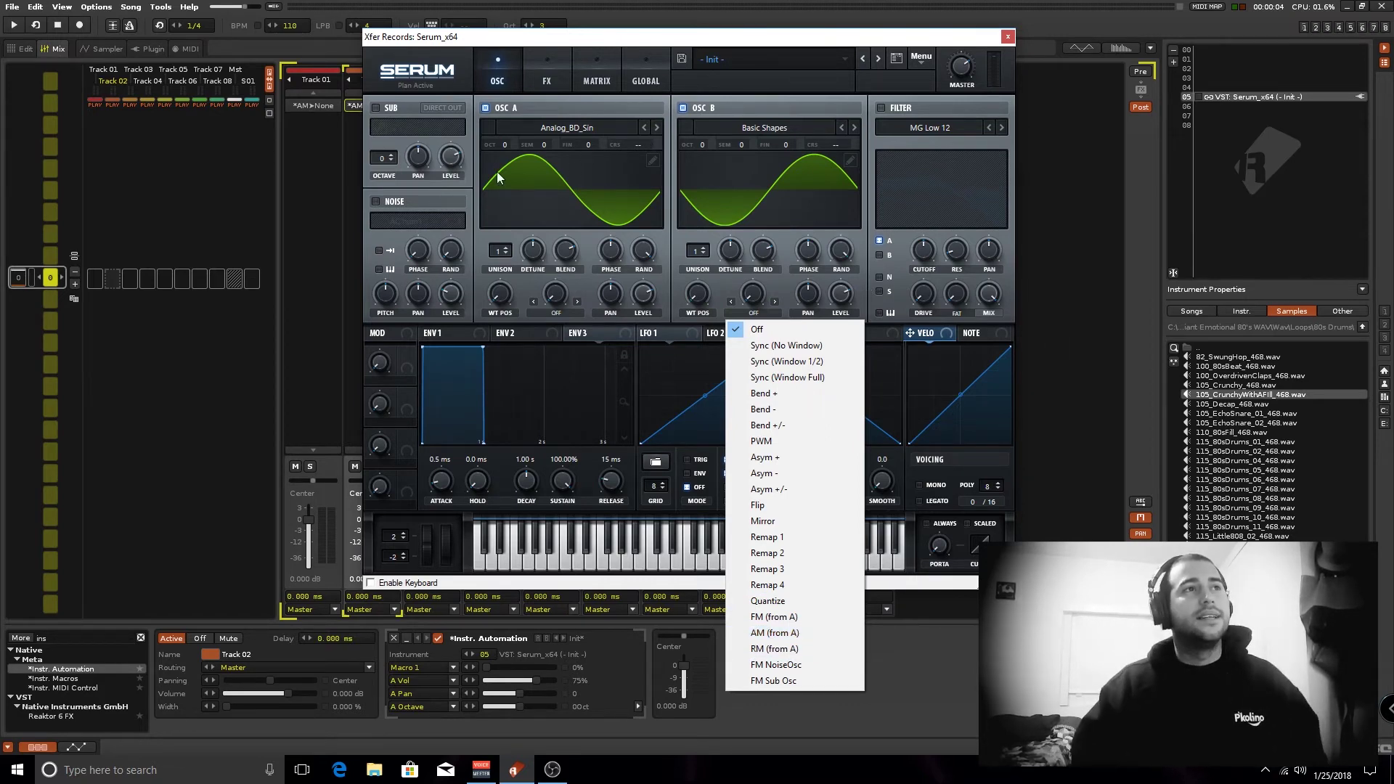
click(396, 109)
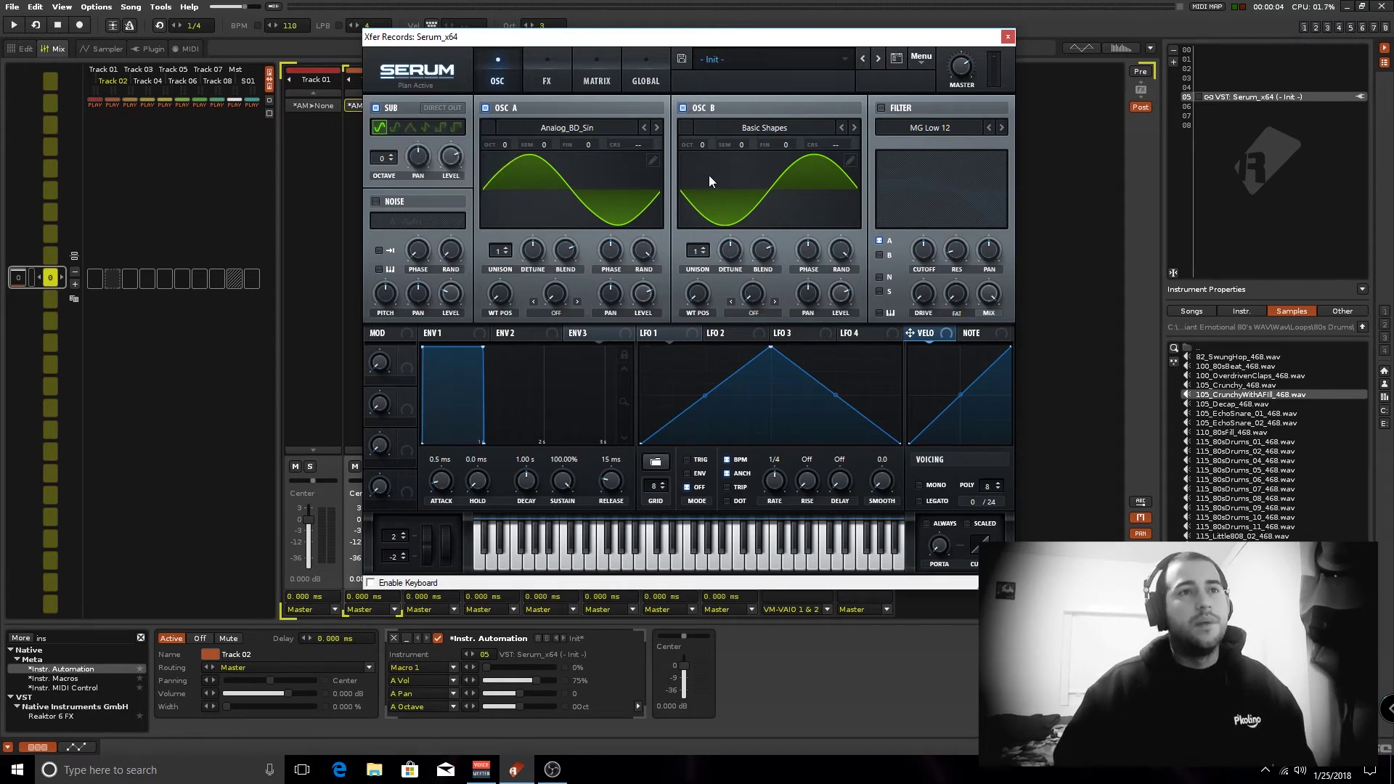
click(765, 307)
click(801, 344)
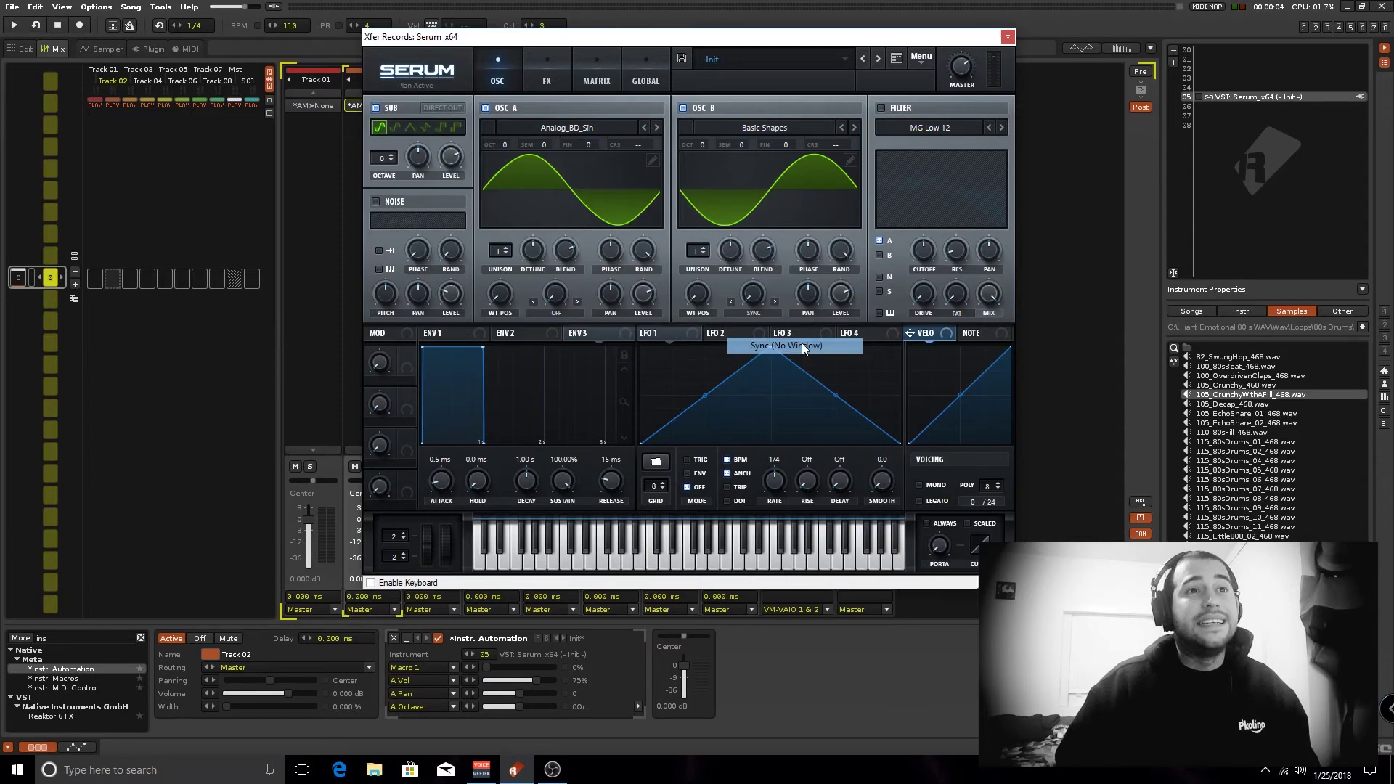
click(775, 300)
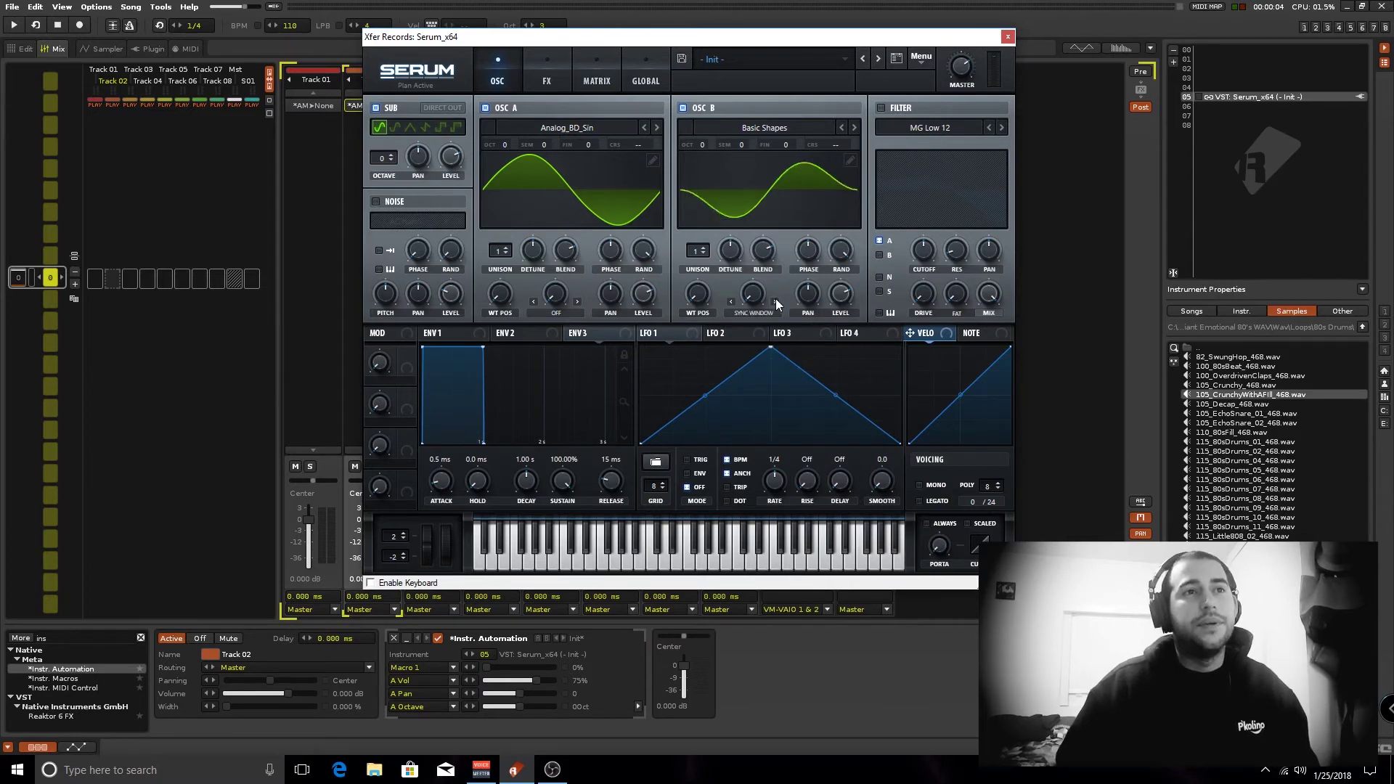
click(730, 300)
mouse_move(755, 299)
mouse_down()
mouse_move(764, 186)
mouse_move(762, 297)
mouse_up()
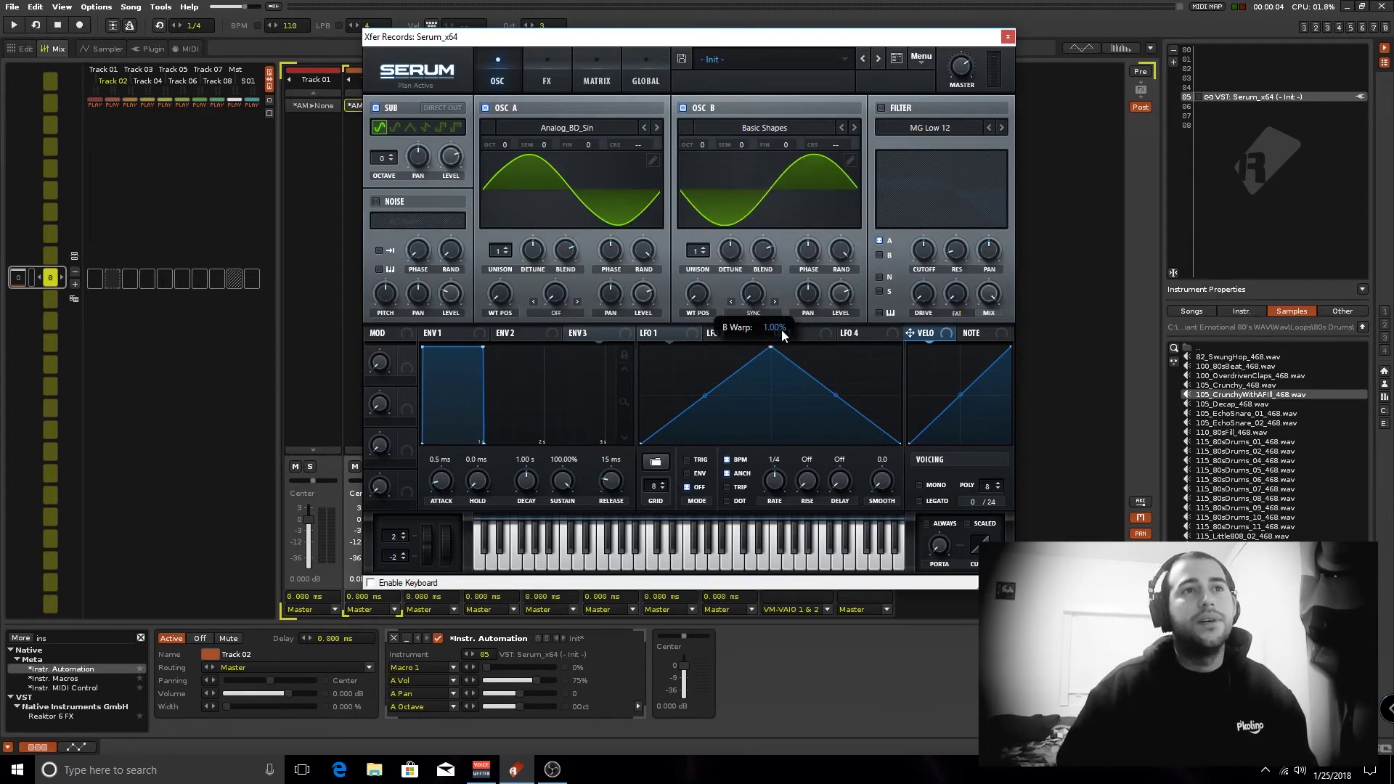
- Reshape LFO 1 into a curved ramp rising to a flat plateau
double_click(718, 377)
drag(719, 378, 651, 328)
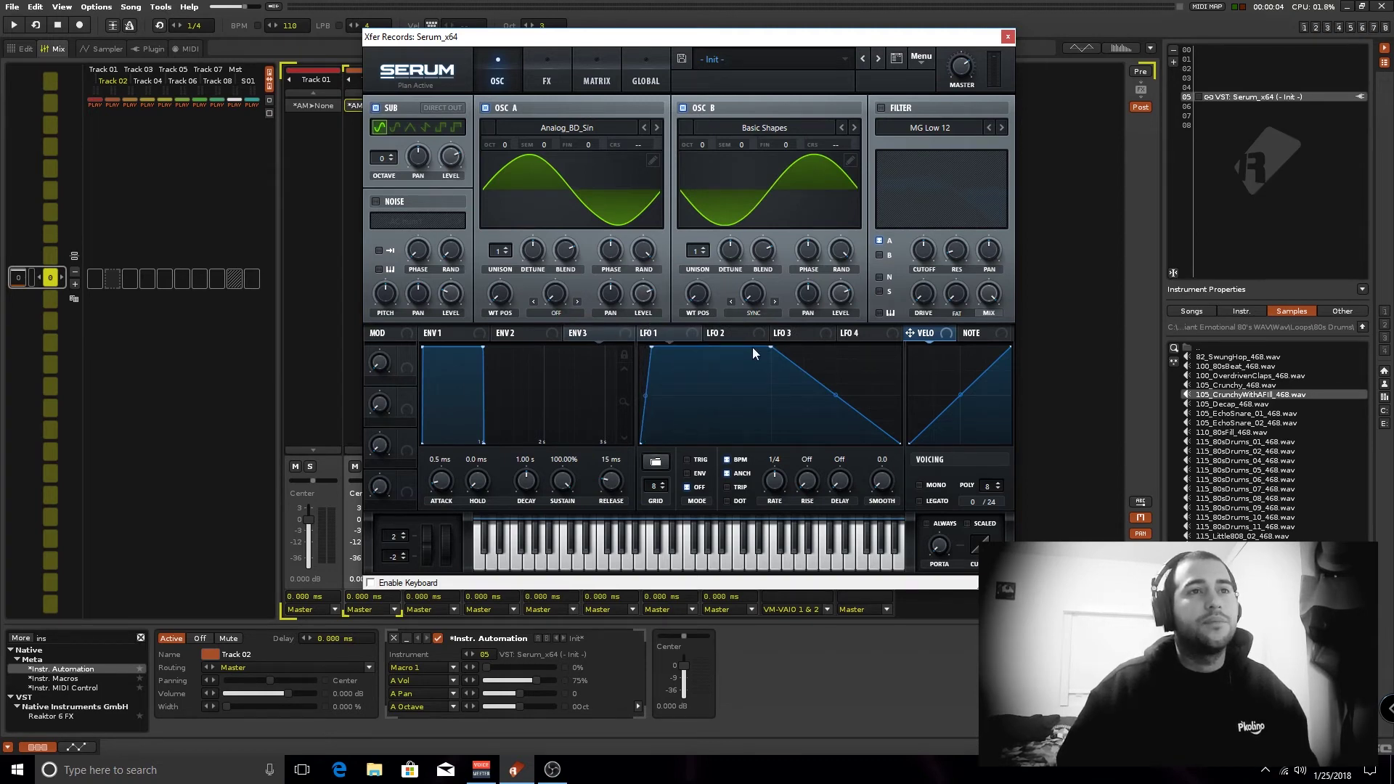
drag(773, 348, 900, 347)
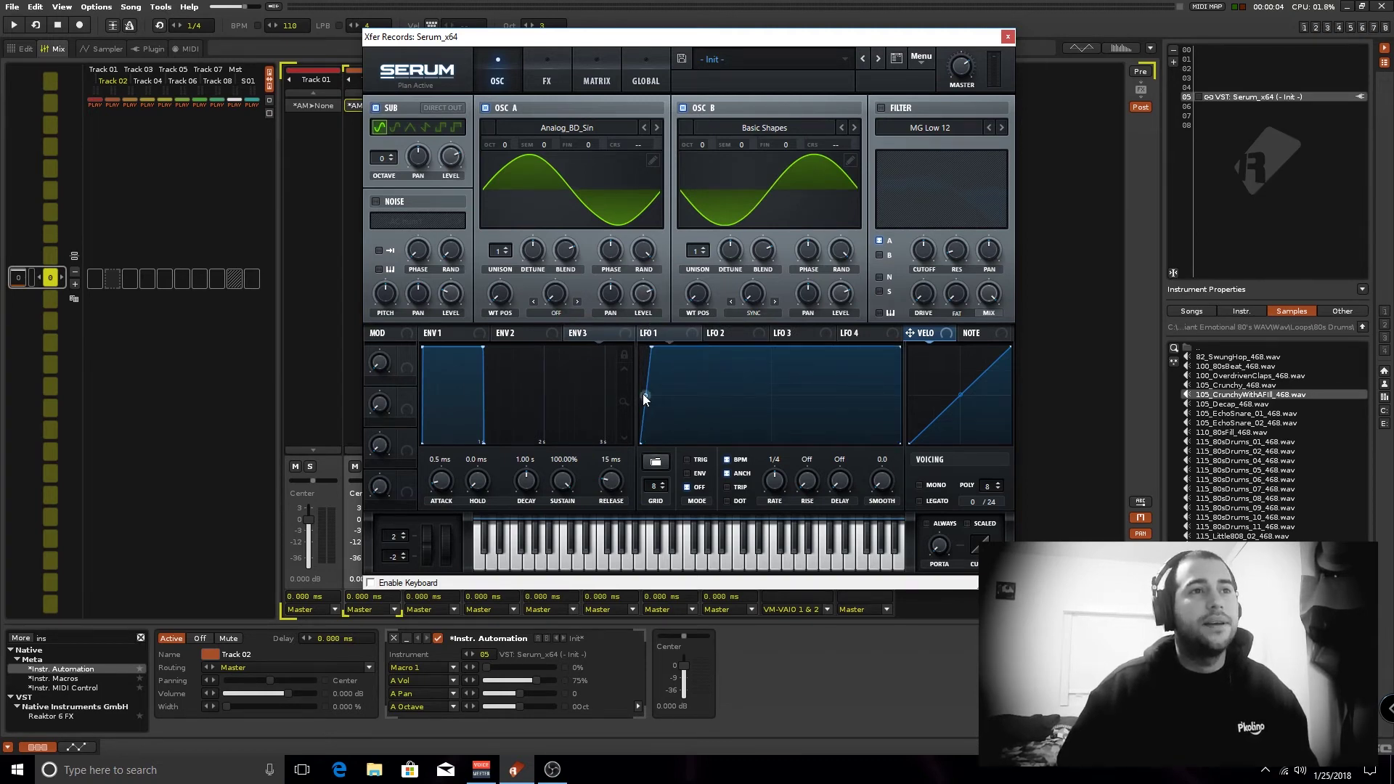
drag(643, 394, 774, 306)
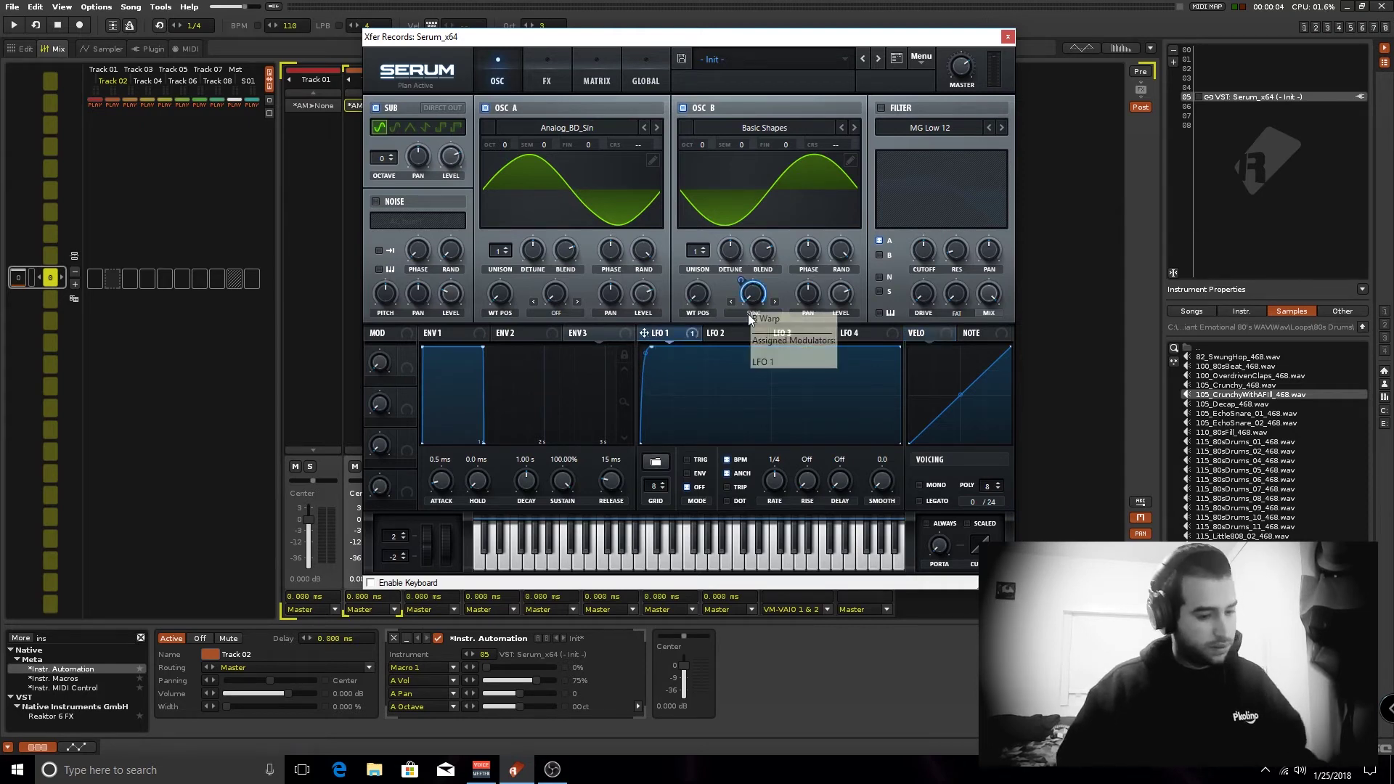
- Start playback, set LFO 1's rate to 2 bars and its mode to Trig
key(space)
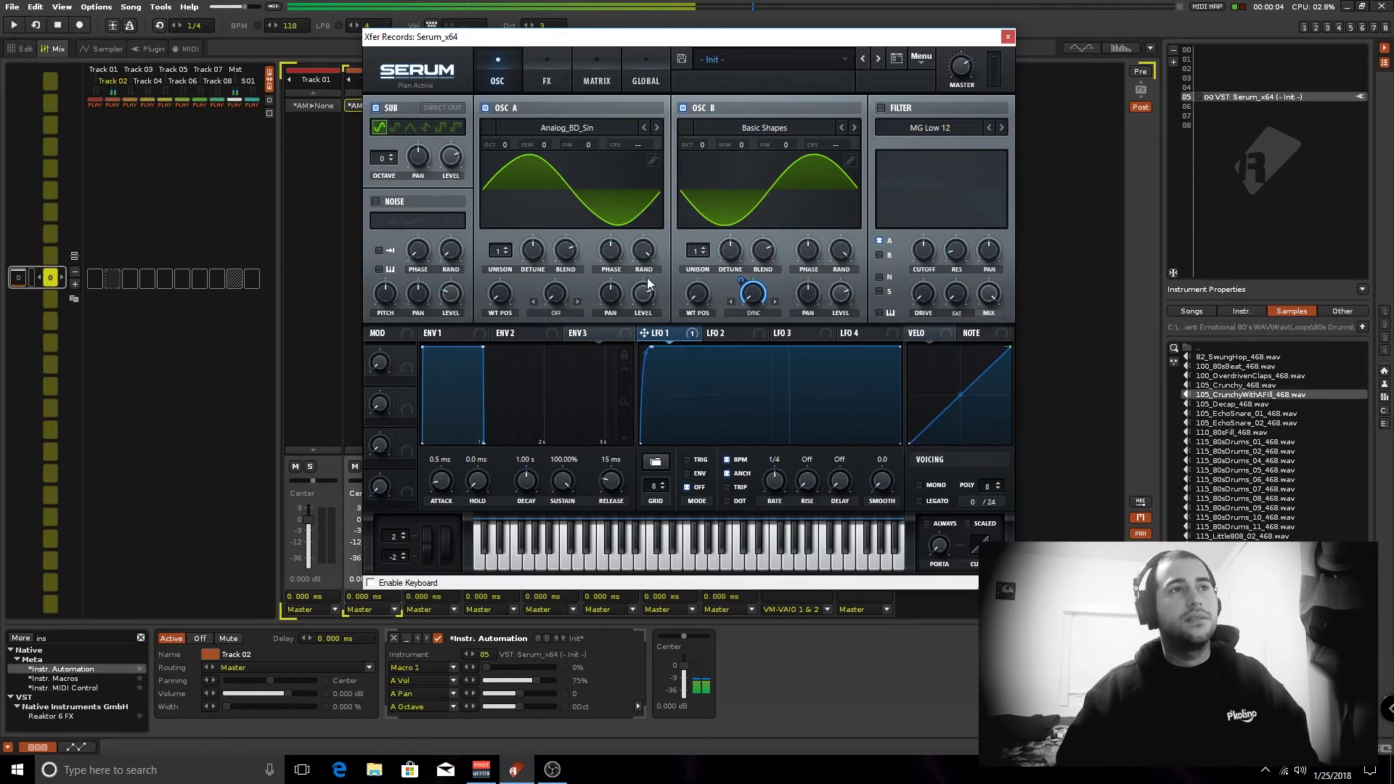
drag(773, 481, 777, 510)
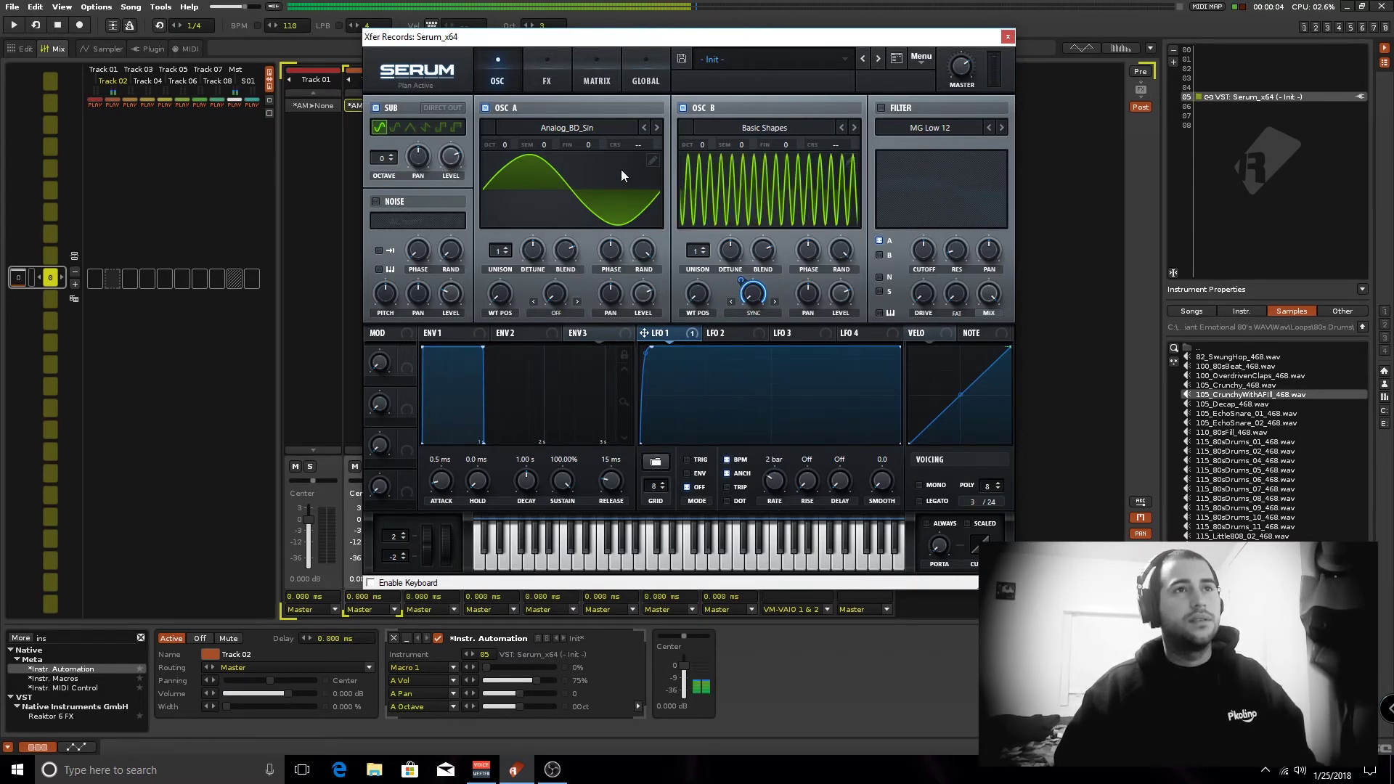
click(699, 459)
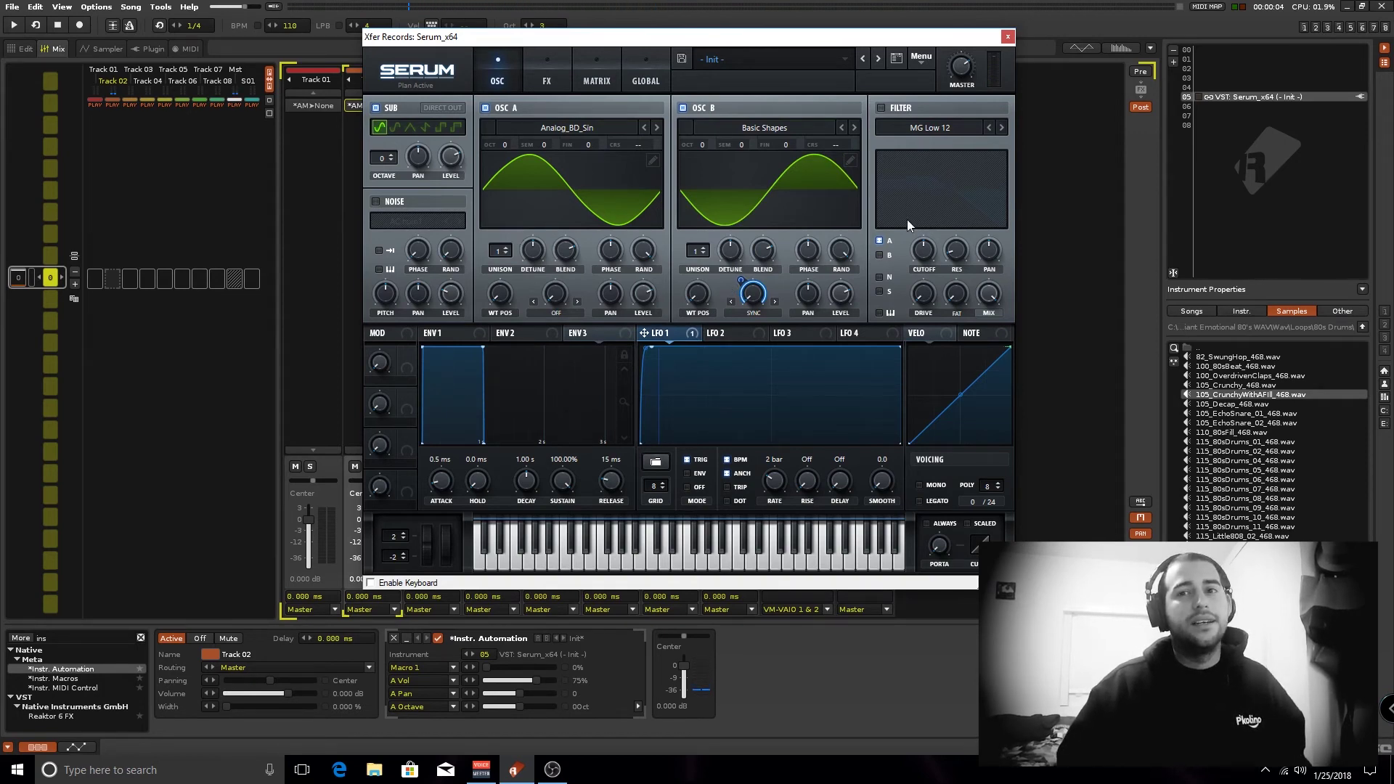
- Move Distortion to the top of Serum's FX chain, enable it and set type Diode 1
click(544, 72)
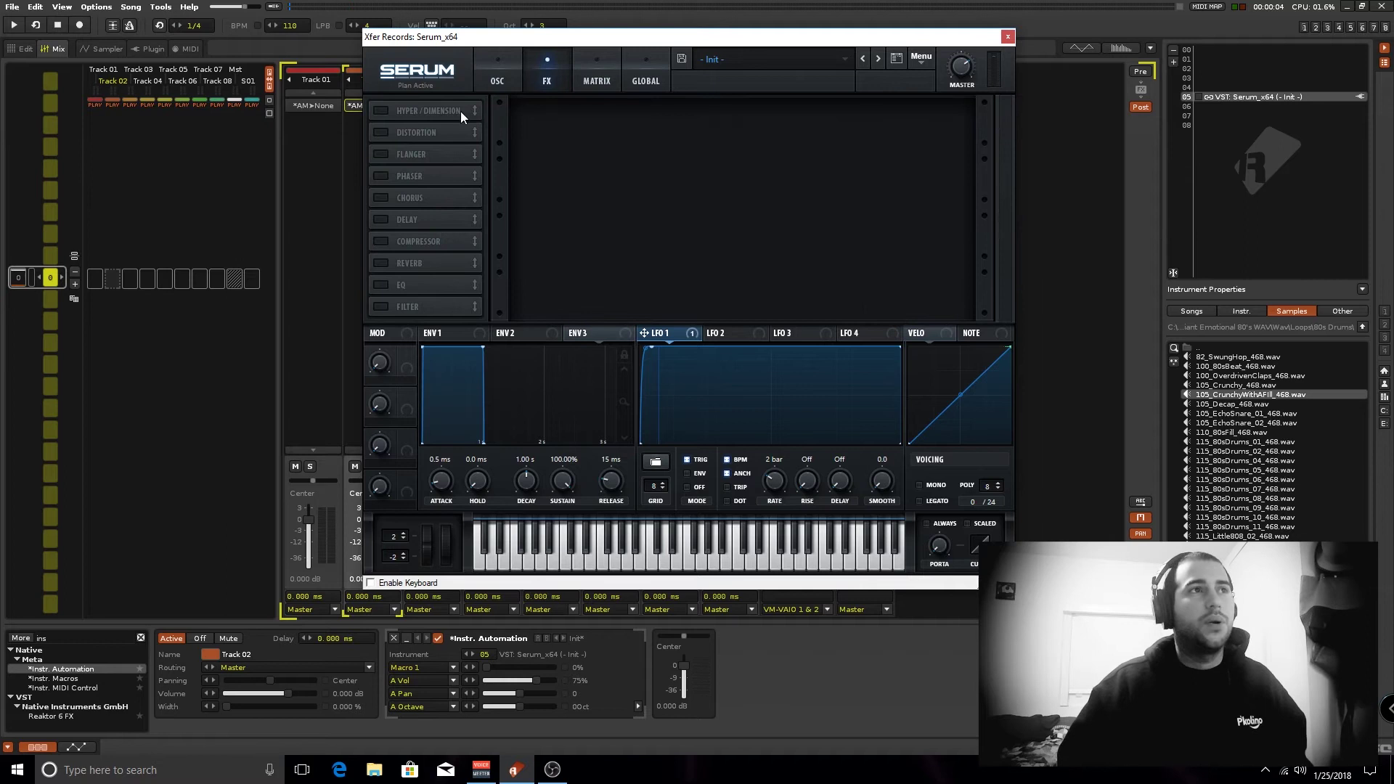
drag(443, 129, 445, 111)
click(385, 110)
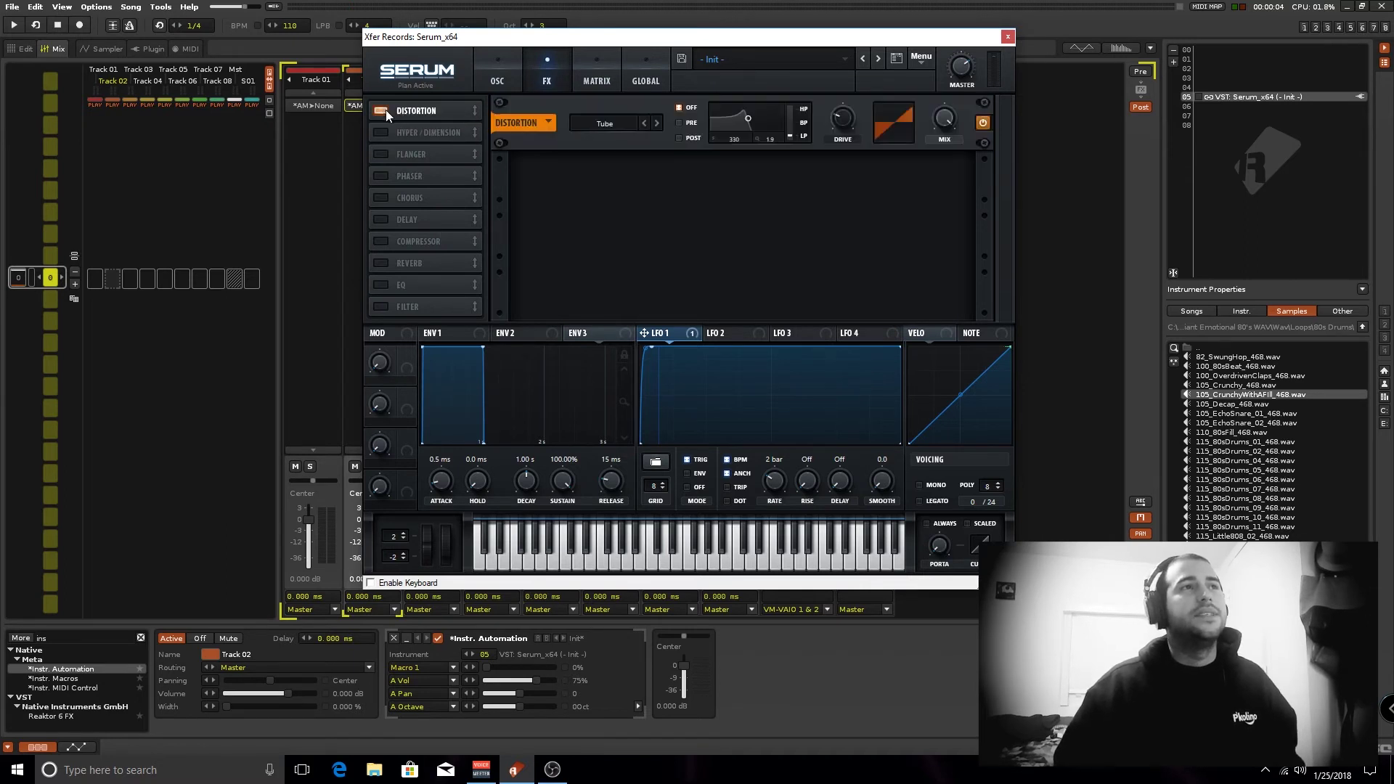
click(656, 123)
click(655, 124)
click(656, 124)
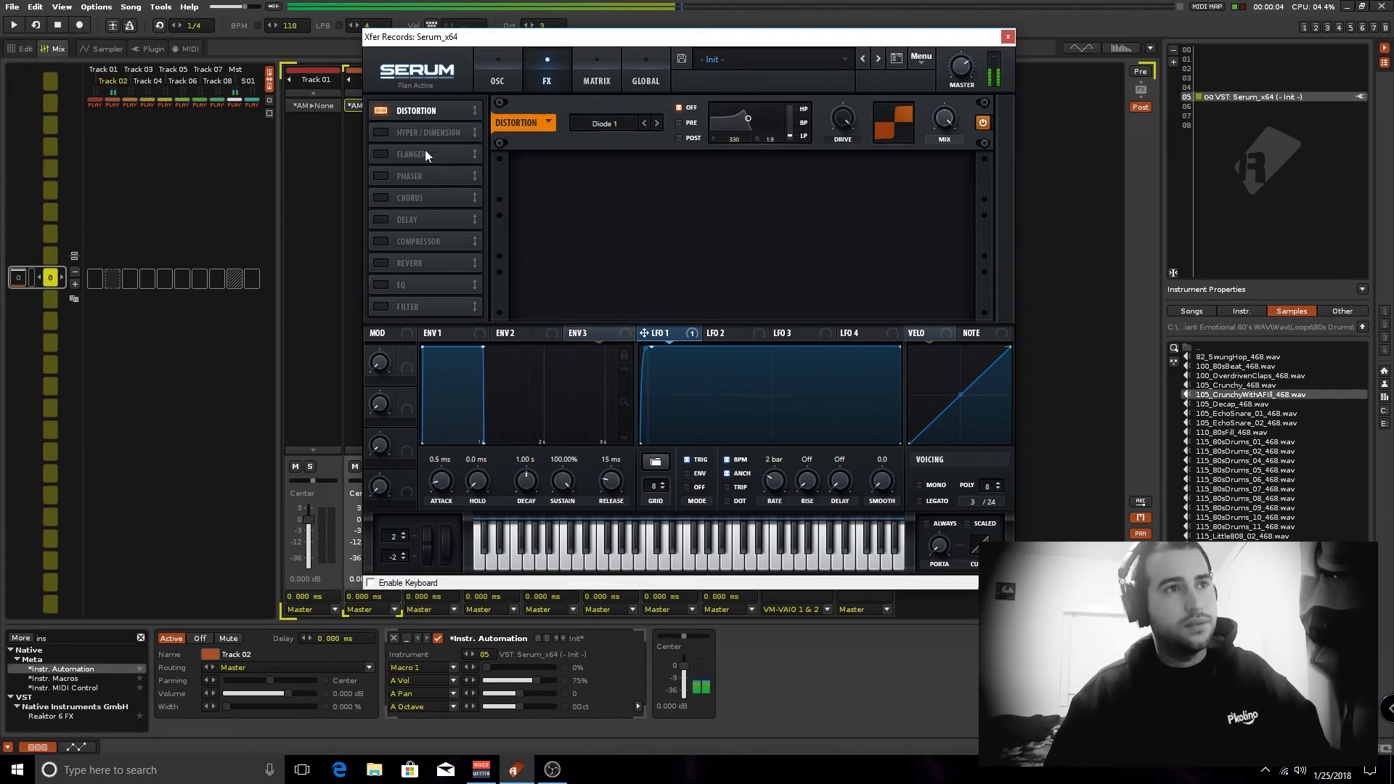
- Raise OSC B's octave to +1, leaving OSC A at octave 0
click(497, 76)
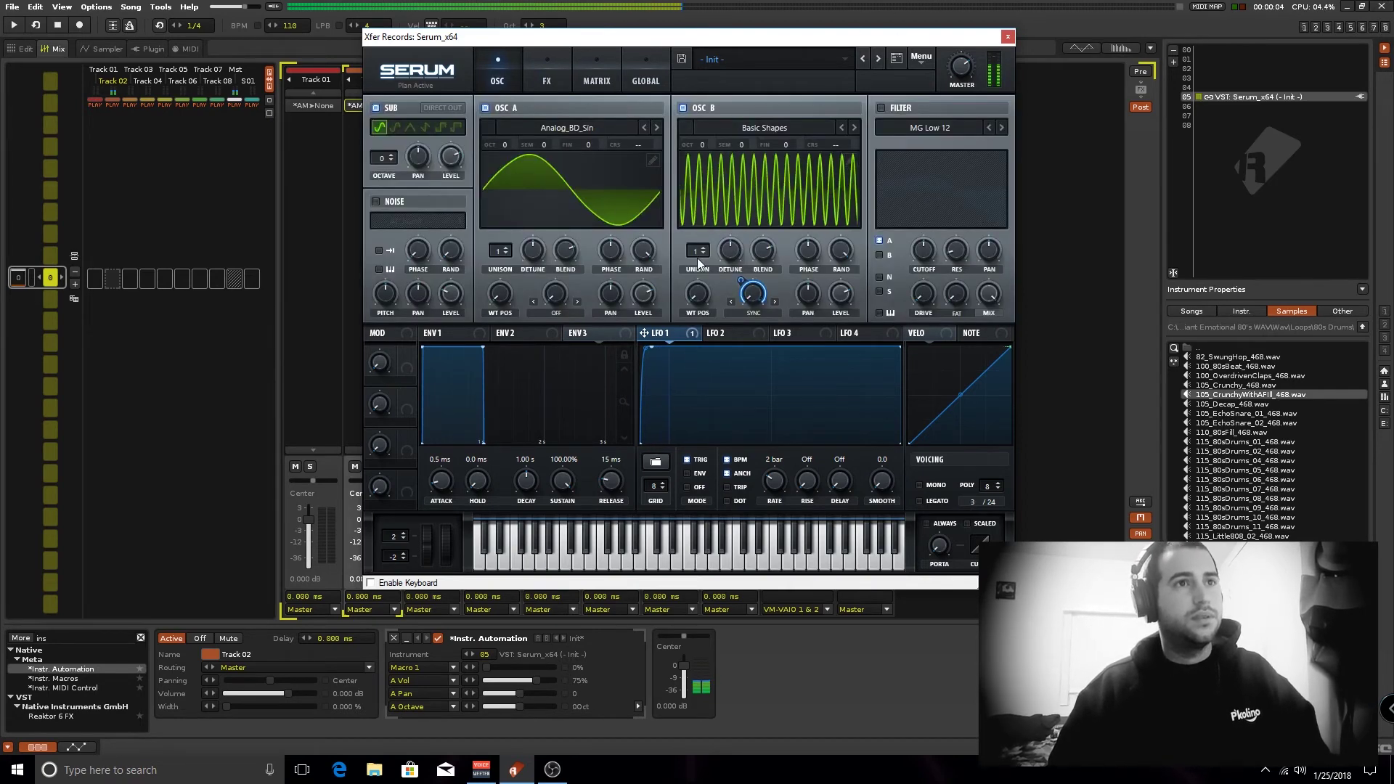
mouse_move(744, 296)
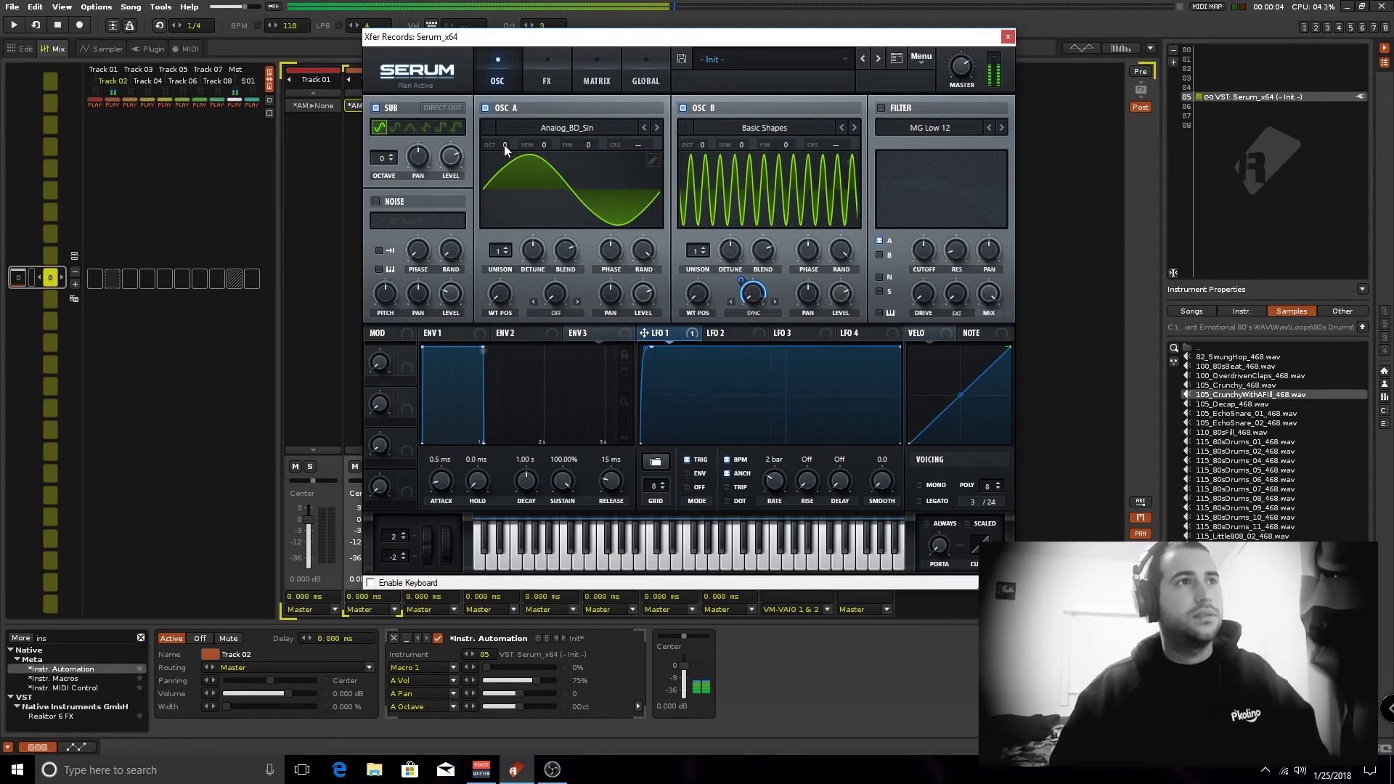
drag(504, 145, 508, 170)
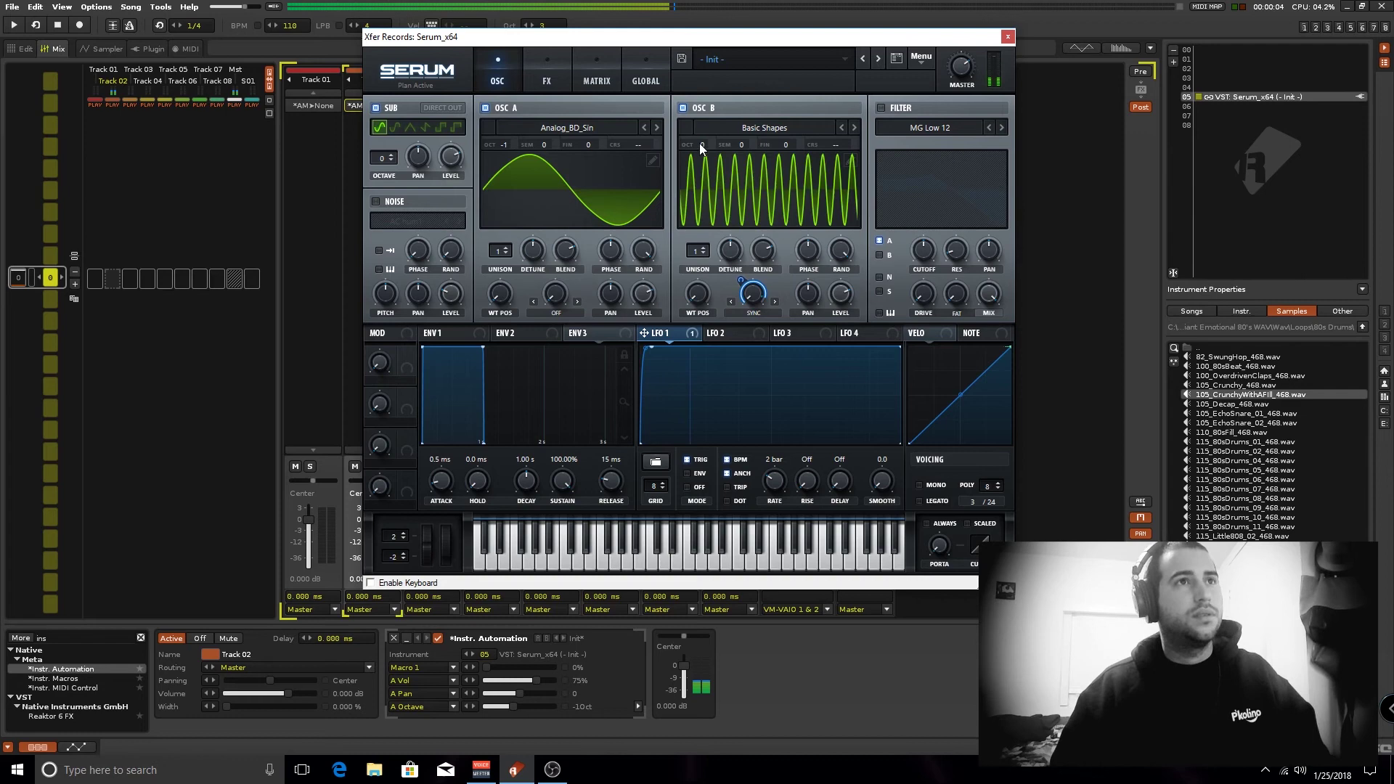
drag(699, 142, 700, 129)
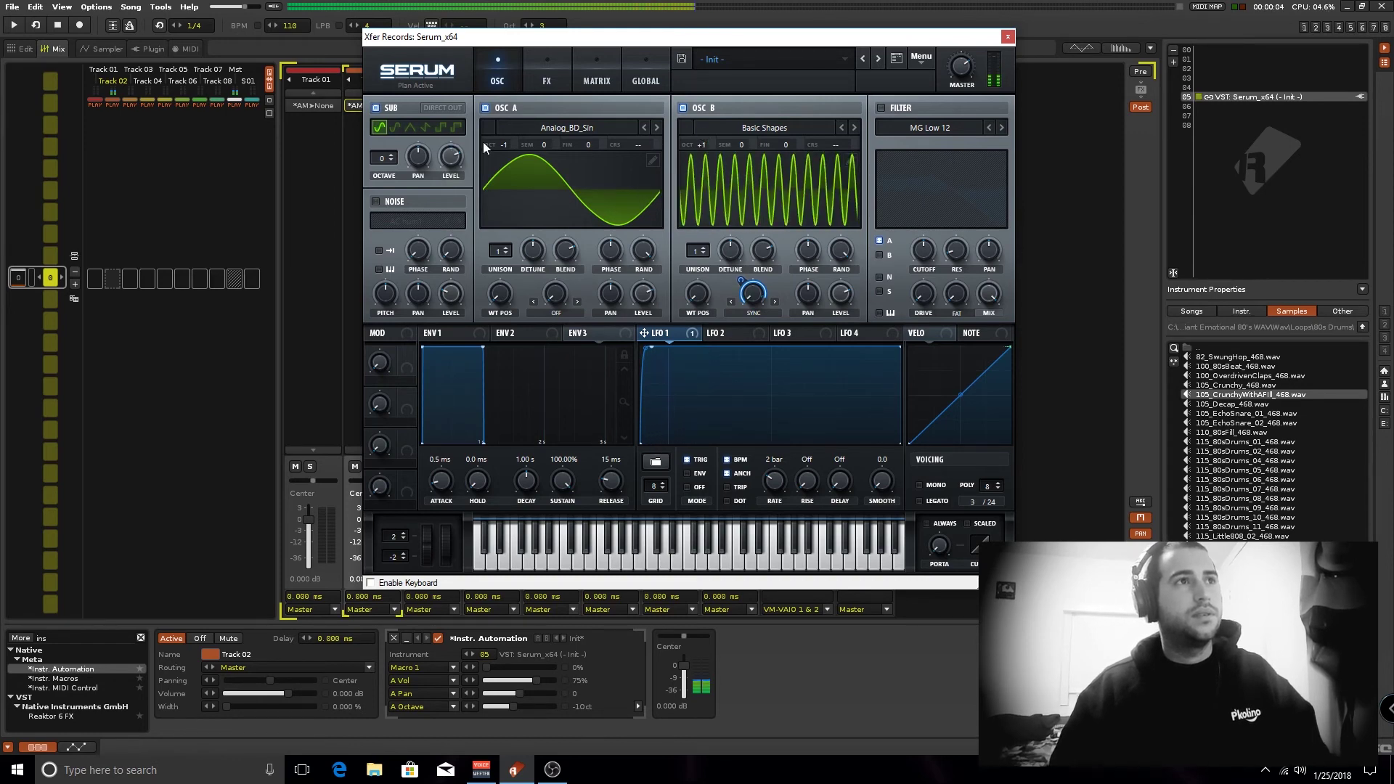
drag(482, 141, 495, 124)
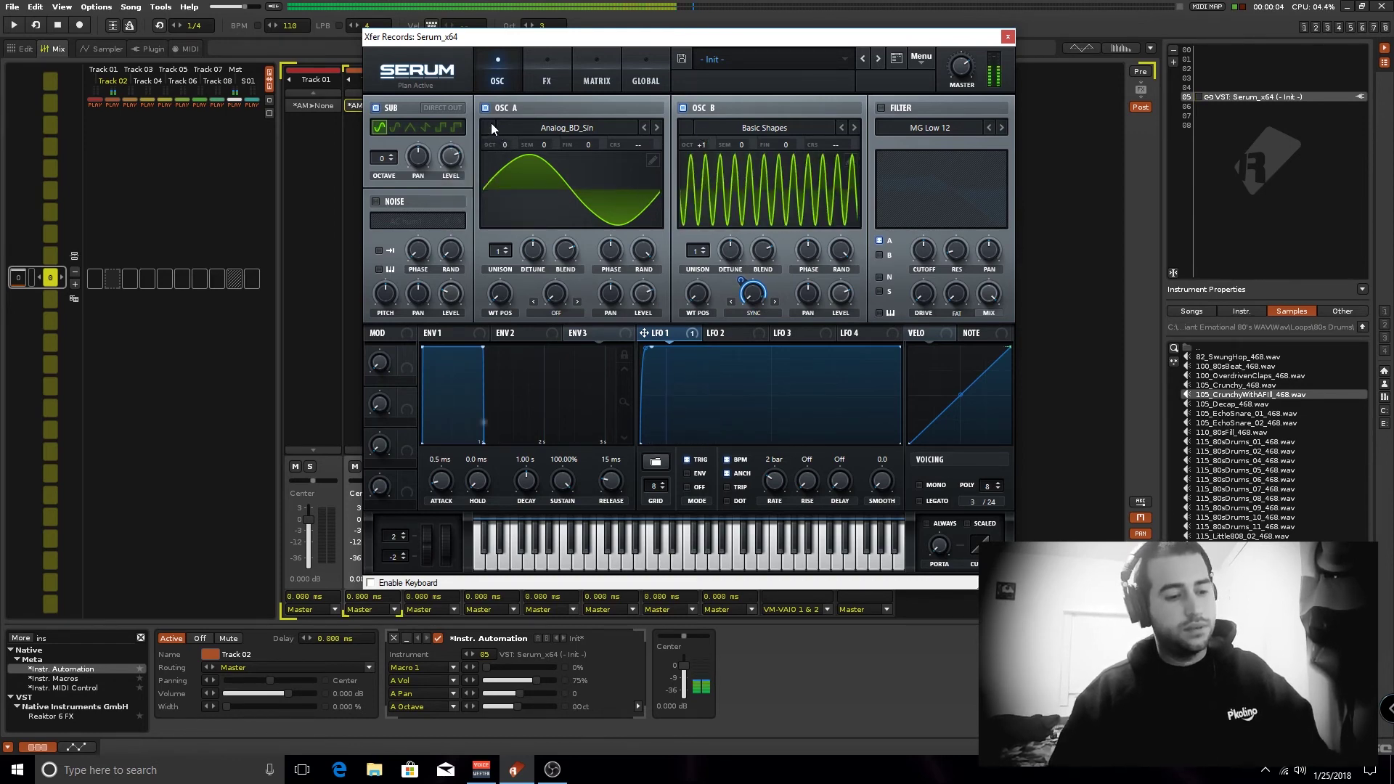
mouse_move(740, 285)
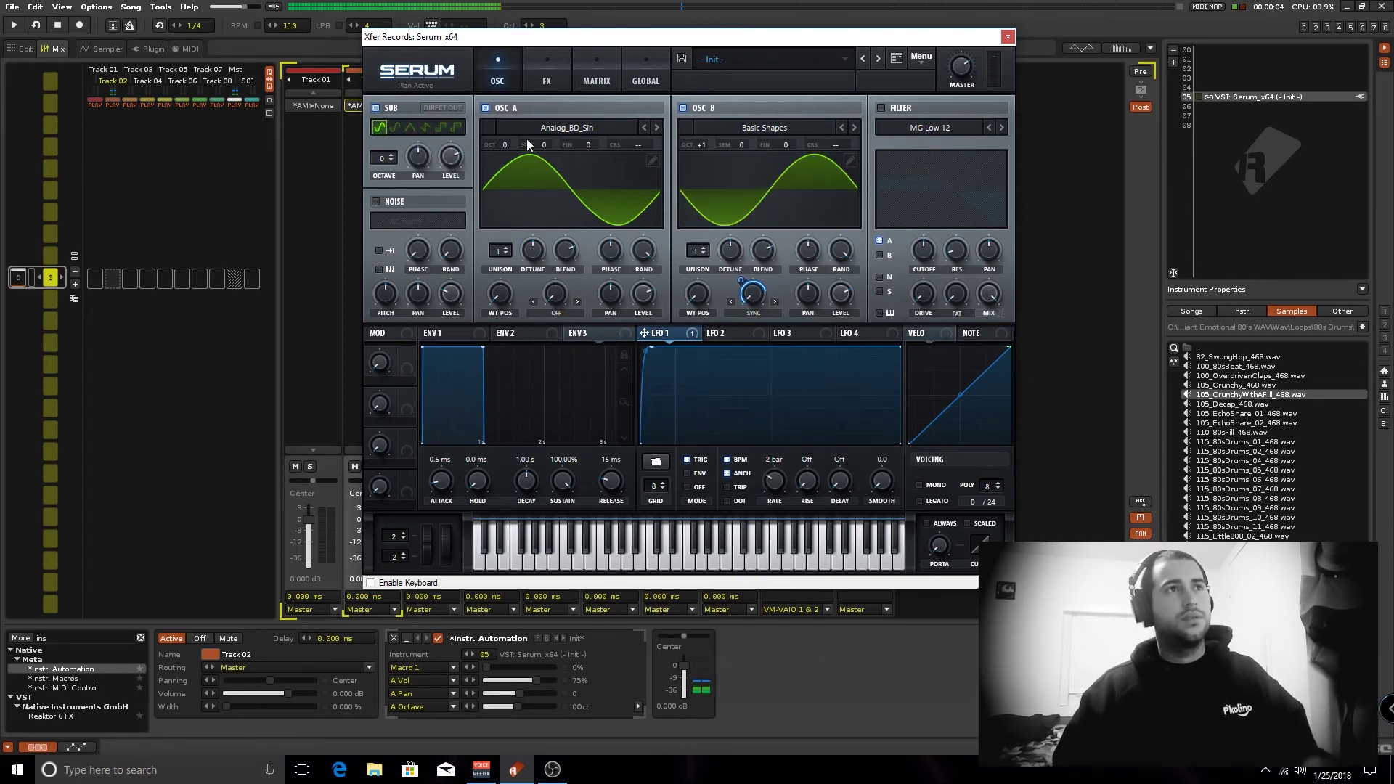
- Enable the filter on OSC B, lower cutoff to about 59 Hz and modulate it with LFO 1
click(541, 82)
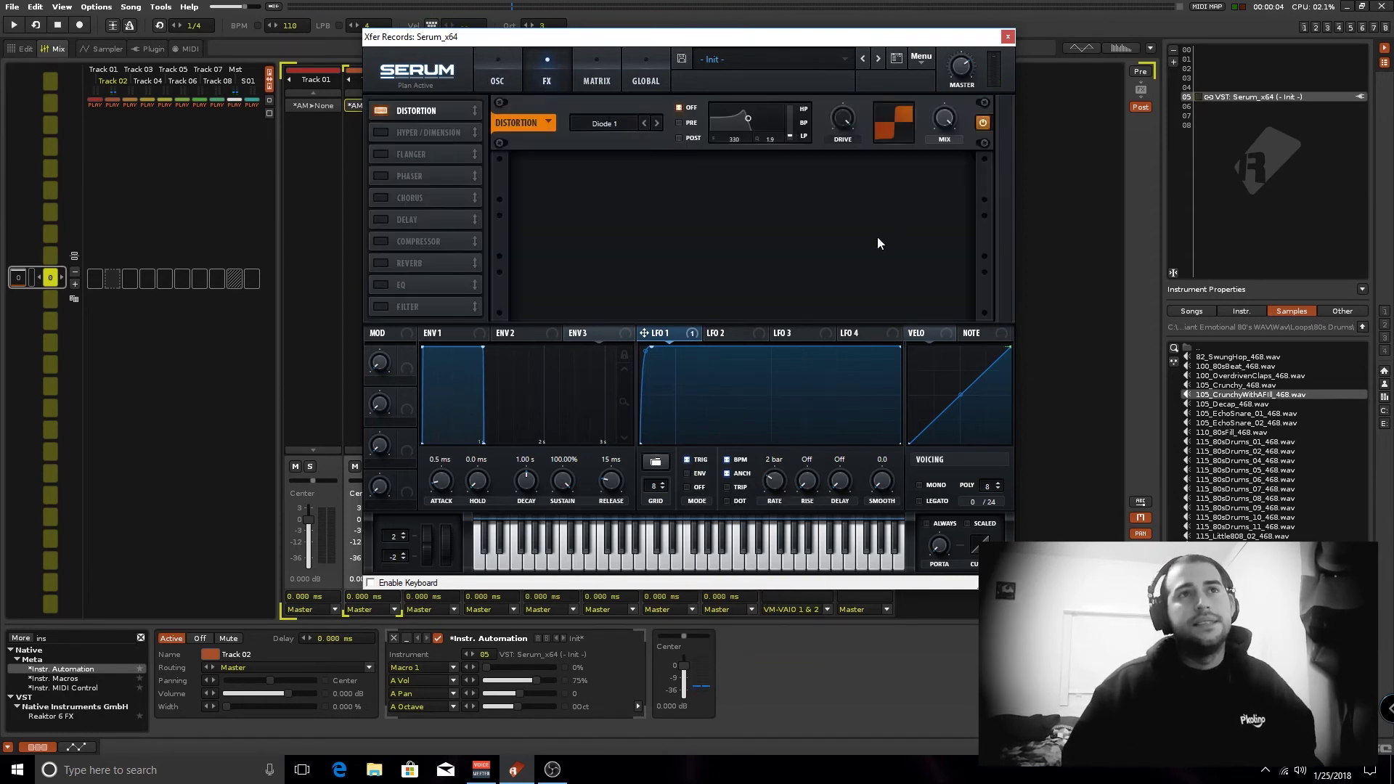
mouse_move(846, 132)
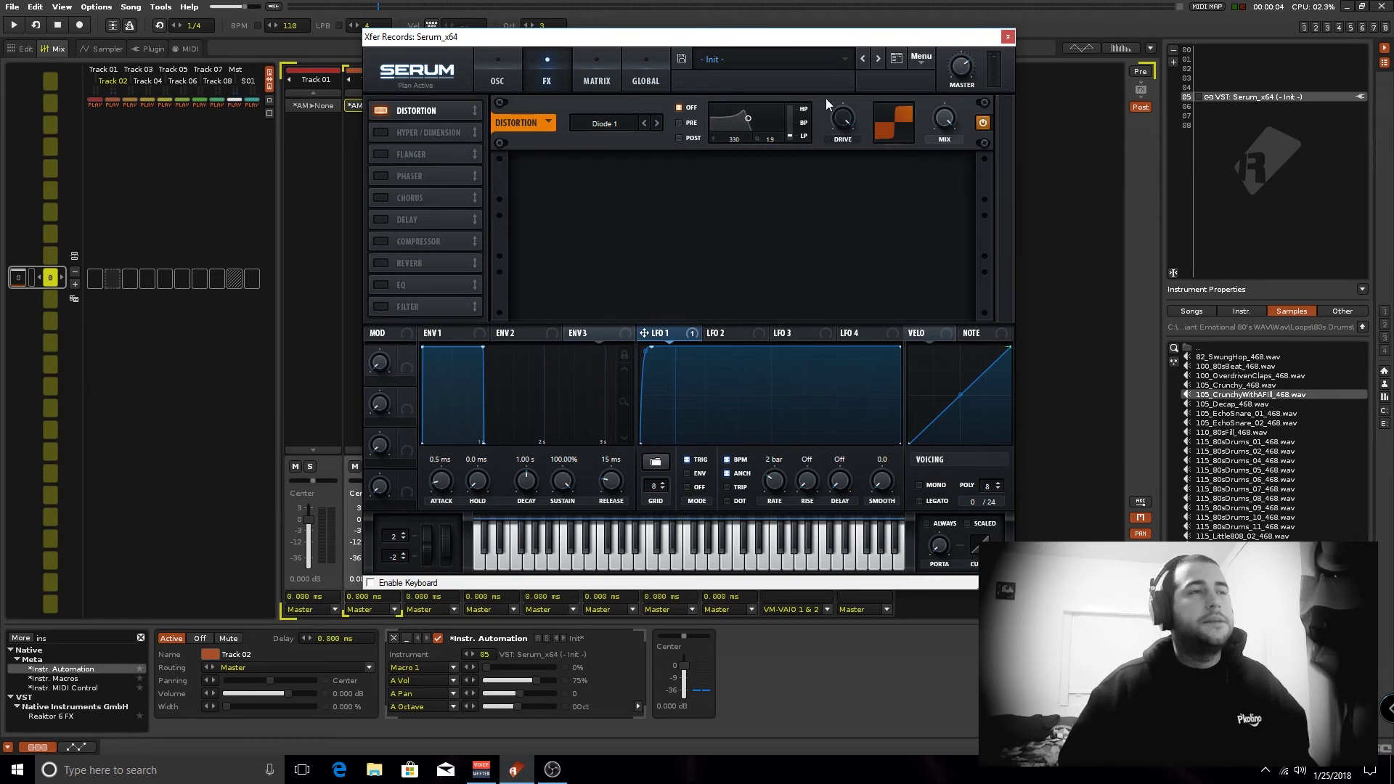
click(519, 77)
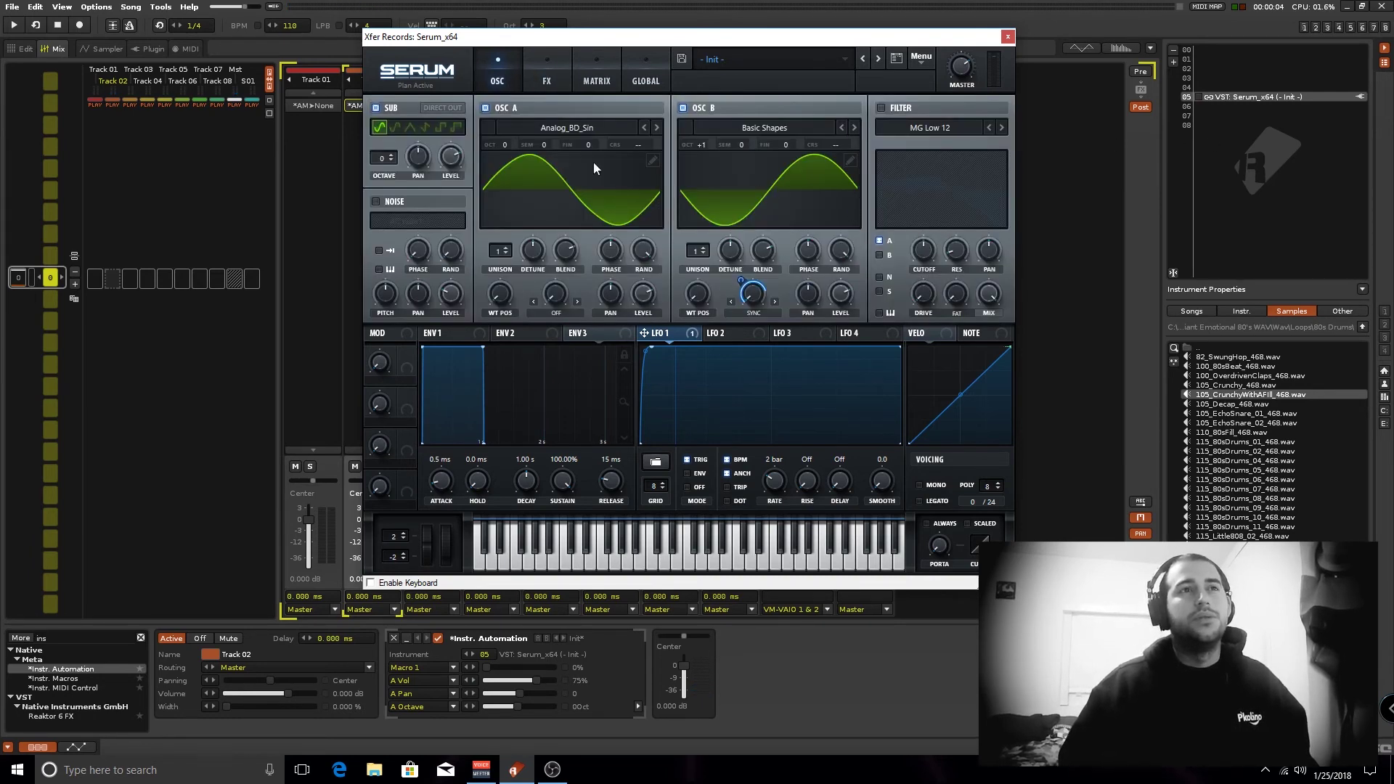
click(881, 107)
click(879, 255)
mouse_move(922, 250)
mouse_down()
mouse_move(918, 292)
mouse_move(910, 247)
mouse_up()
drag(642, 345, 923, 243)
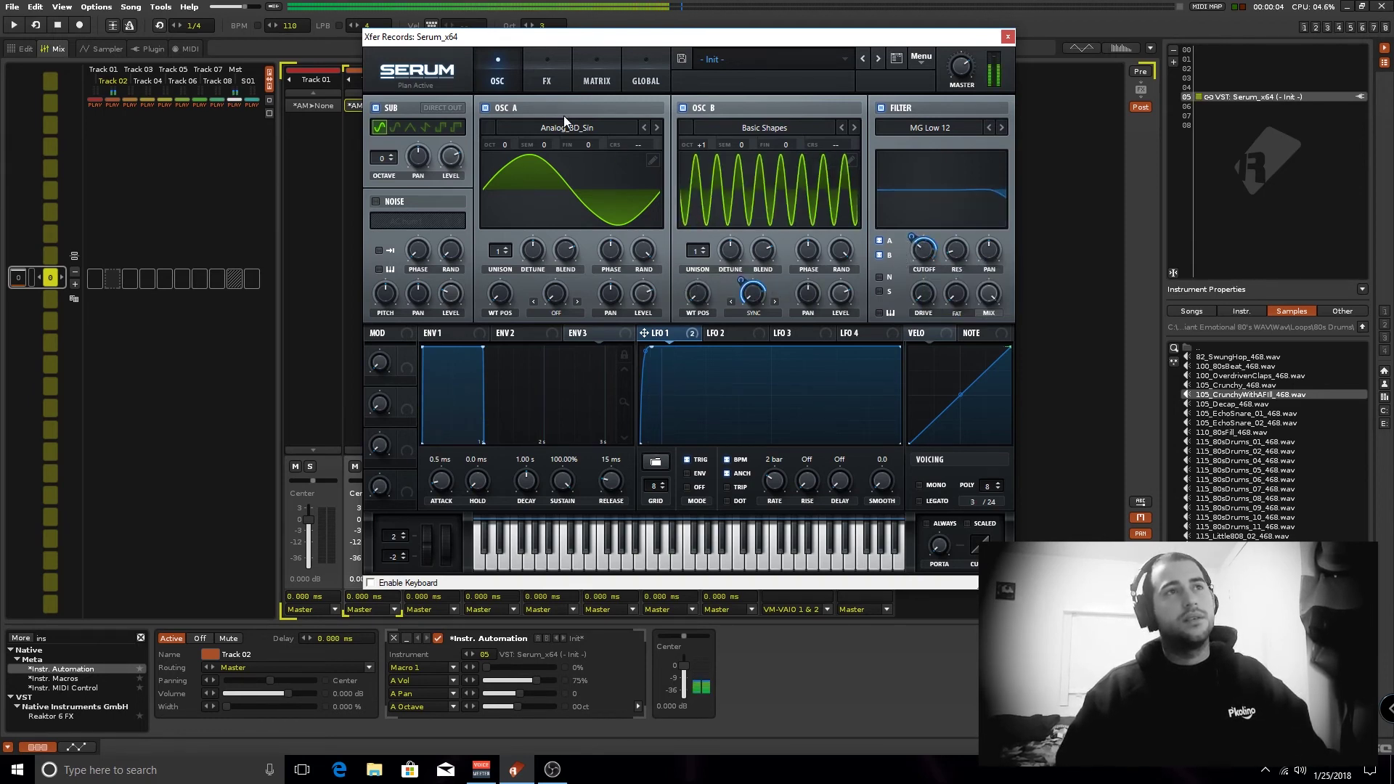
- Switch the distortion mode to Tube and return to the oscillator page
click(550, 78)
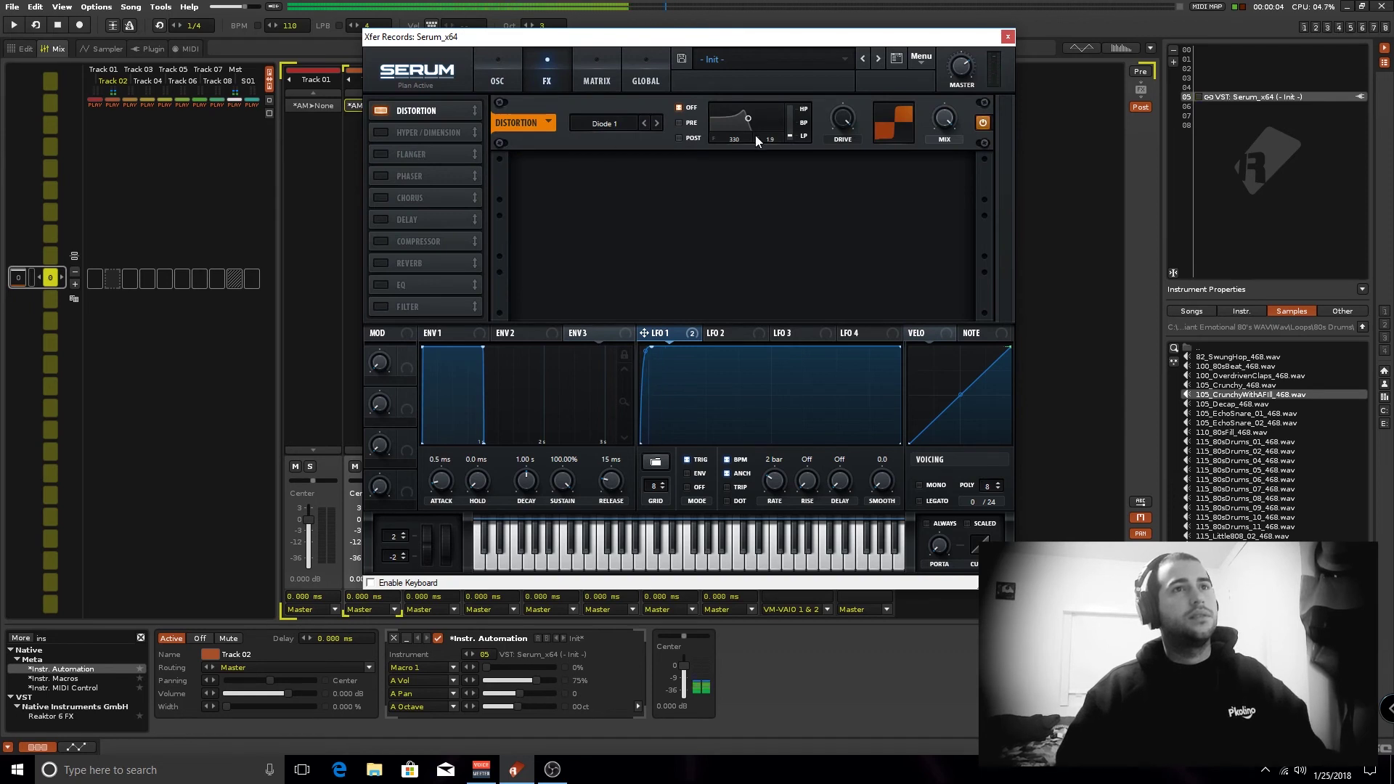
click(643, 123)
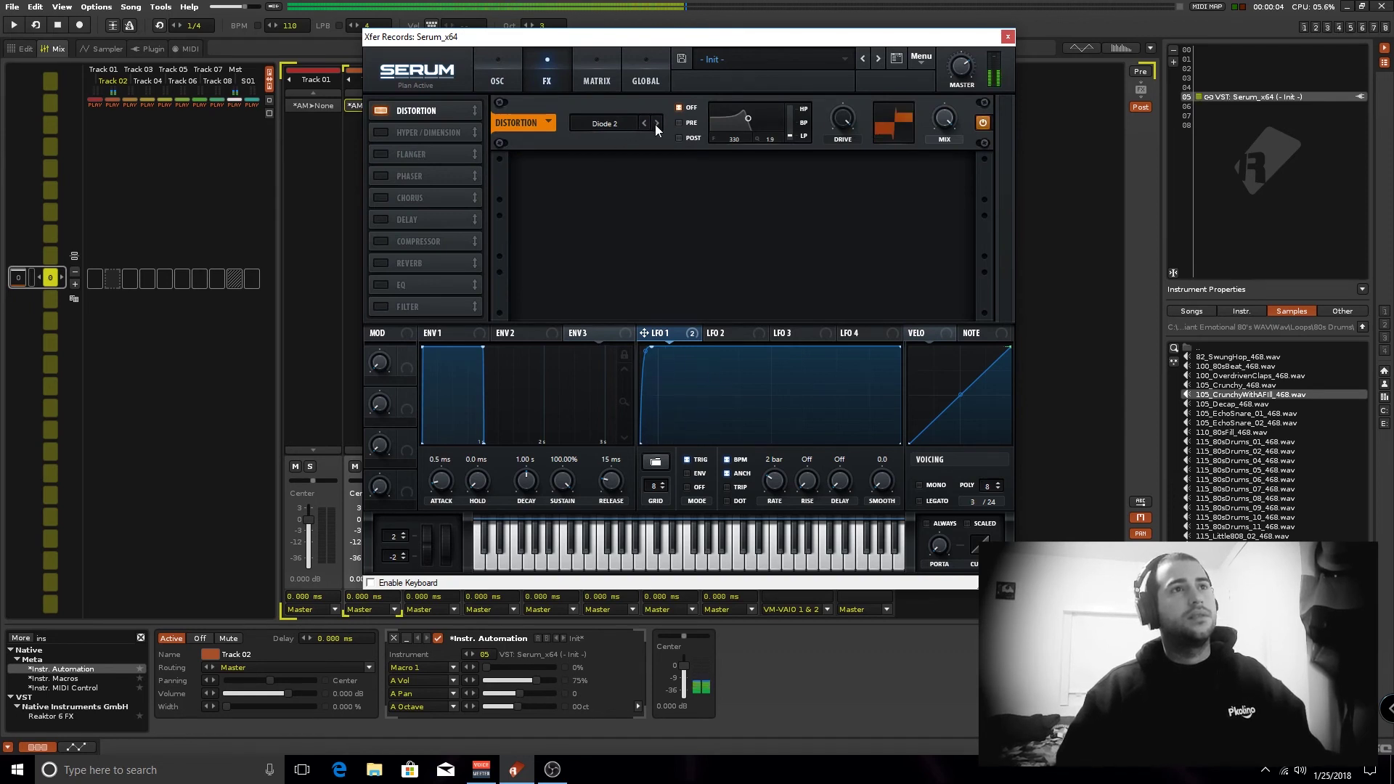
click(643, 123)
click(643, 123)
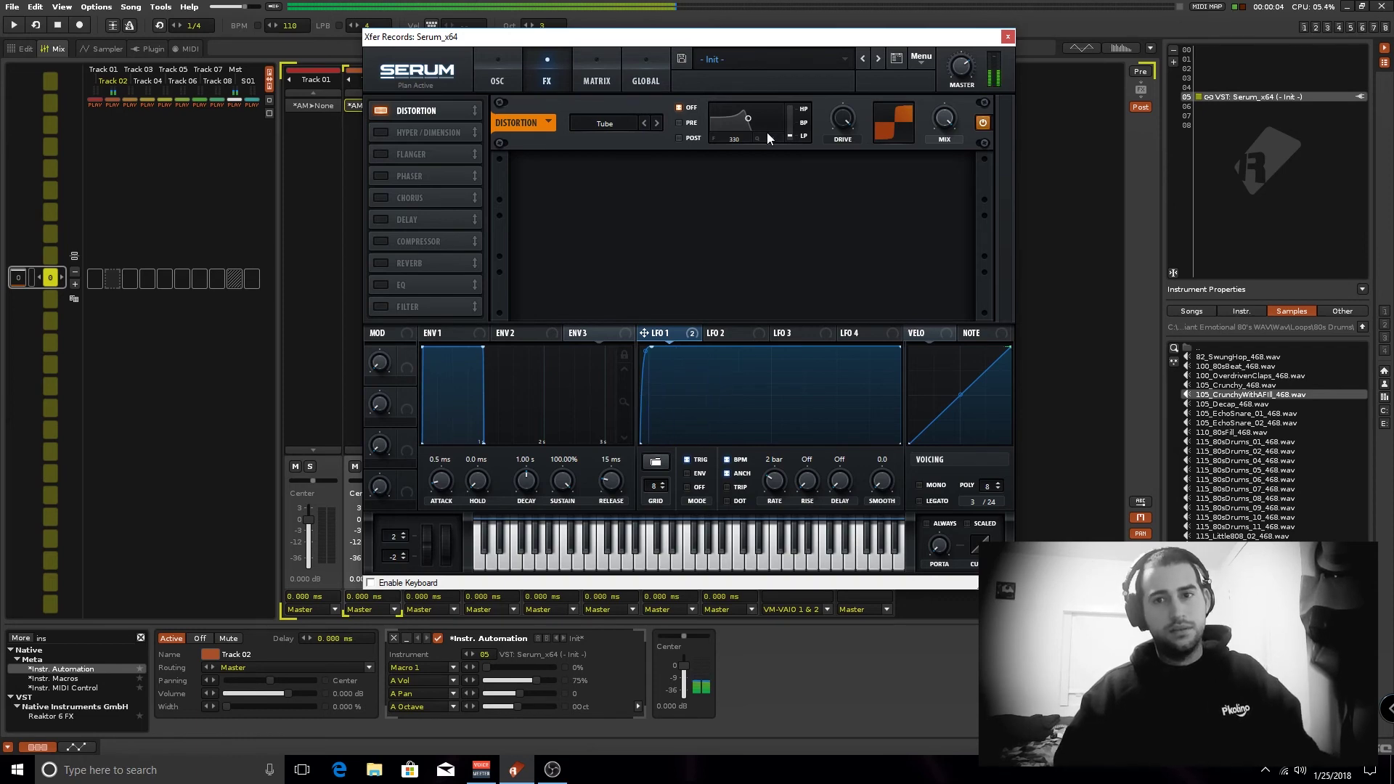
click(508, 73)
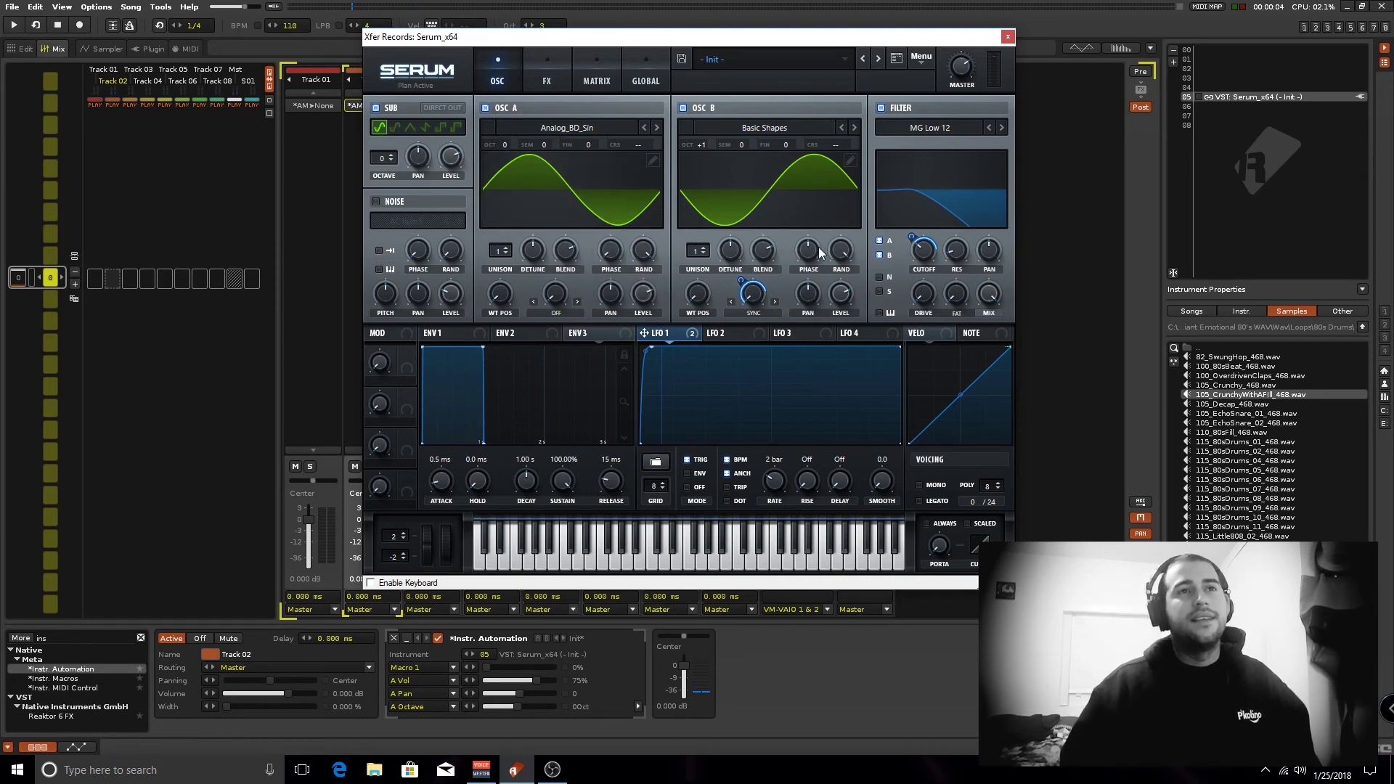
mouse_move(643, 255)
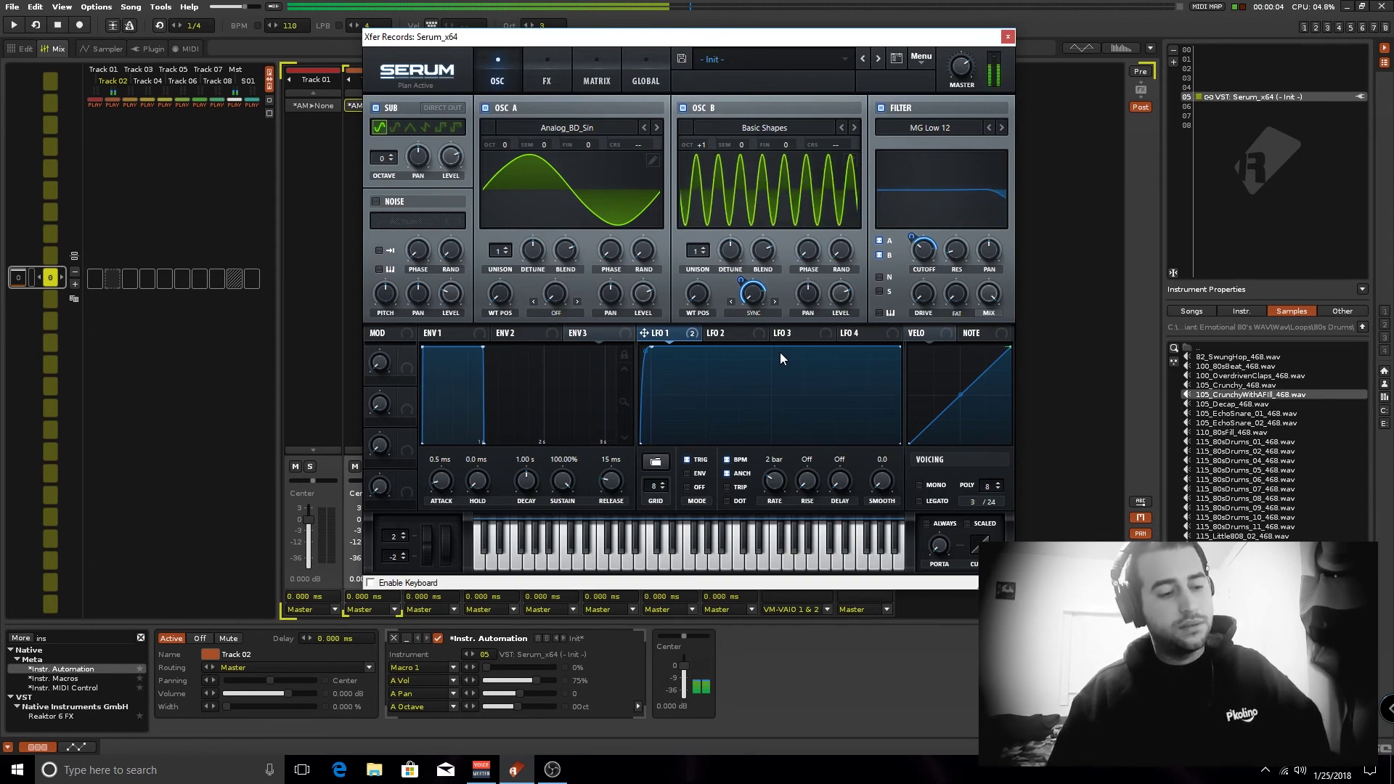
drag(764, 493, 773, 498)
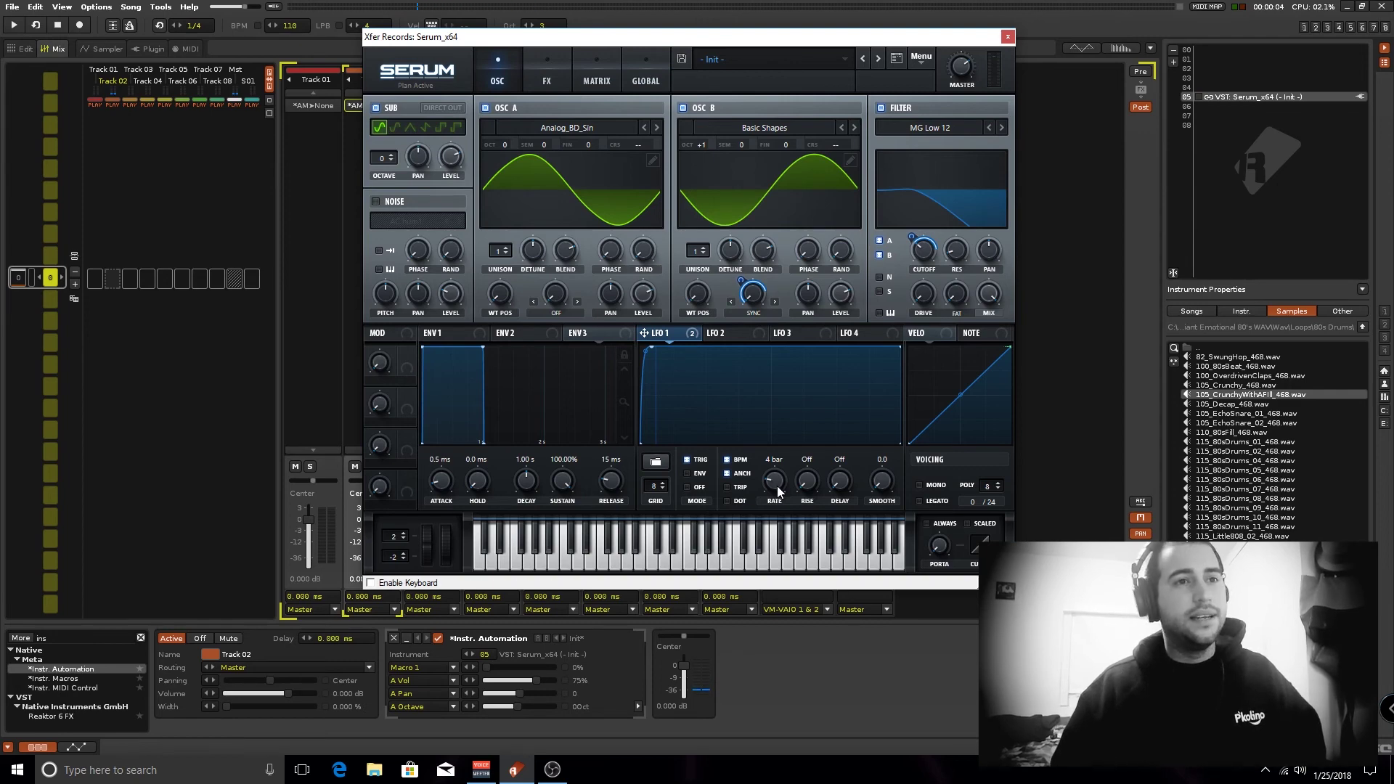
drag(777, 485, 776, 489)
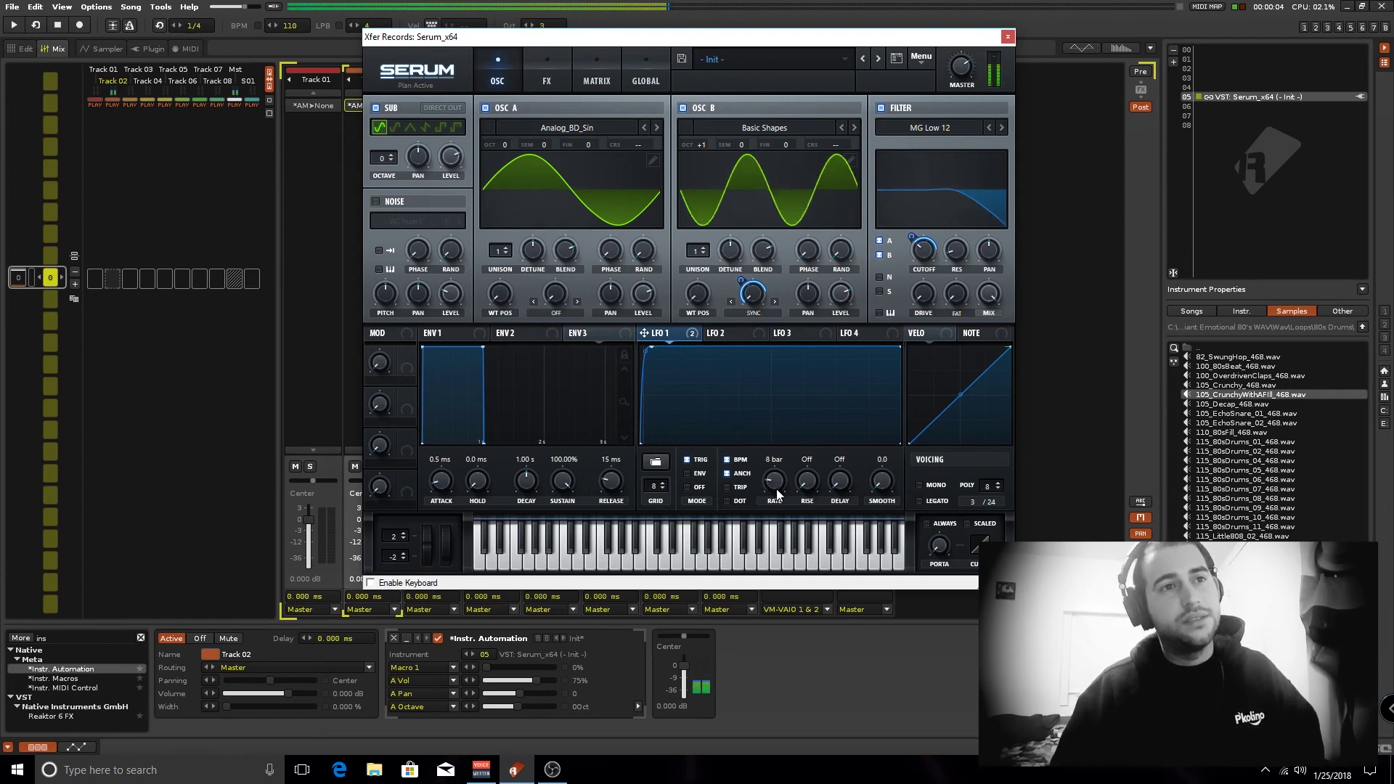
drag(775, 486, 783, 510)
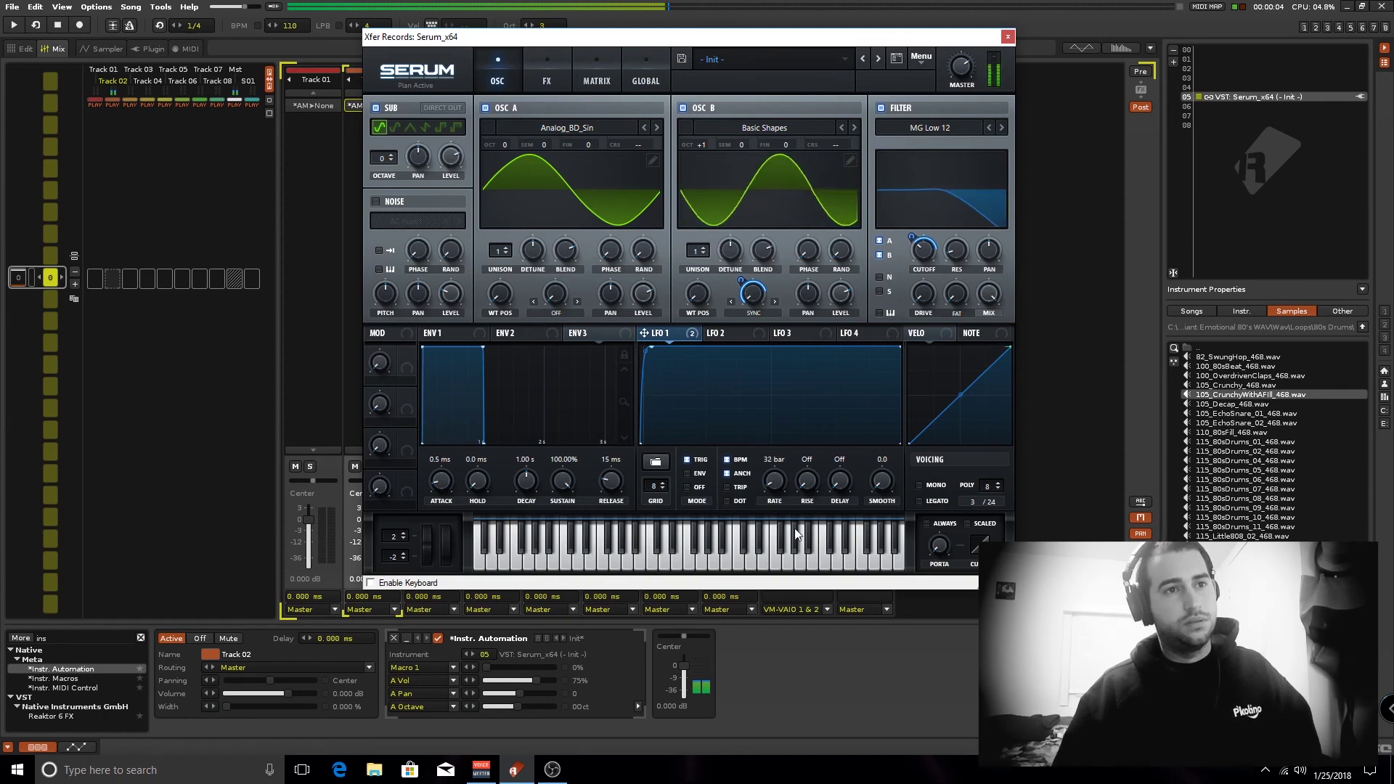
drag(787, 470, 789, 483)
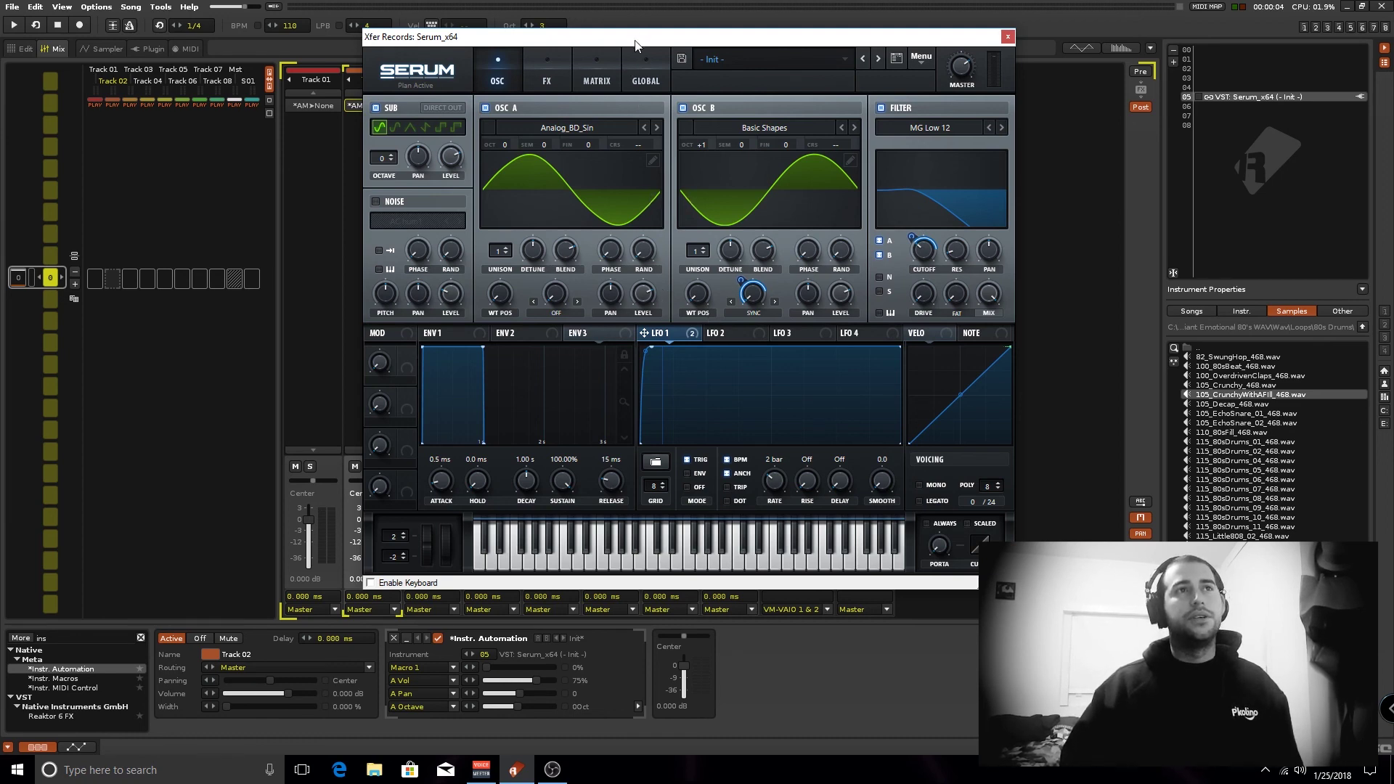
- Move the Serum window lower right, route OSC A through the filter too, and reopen Serum
drag(636, 36, 699, 78)
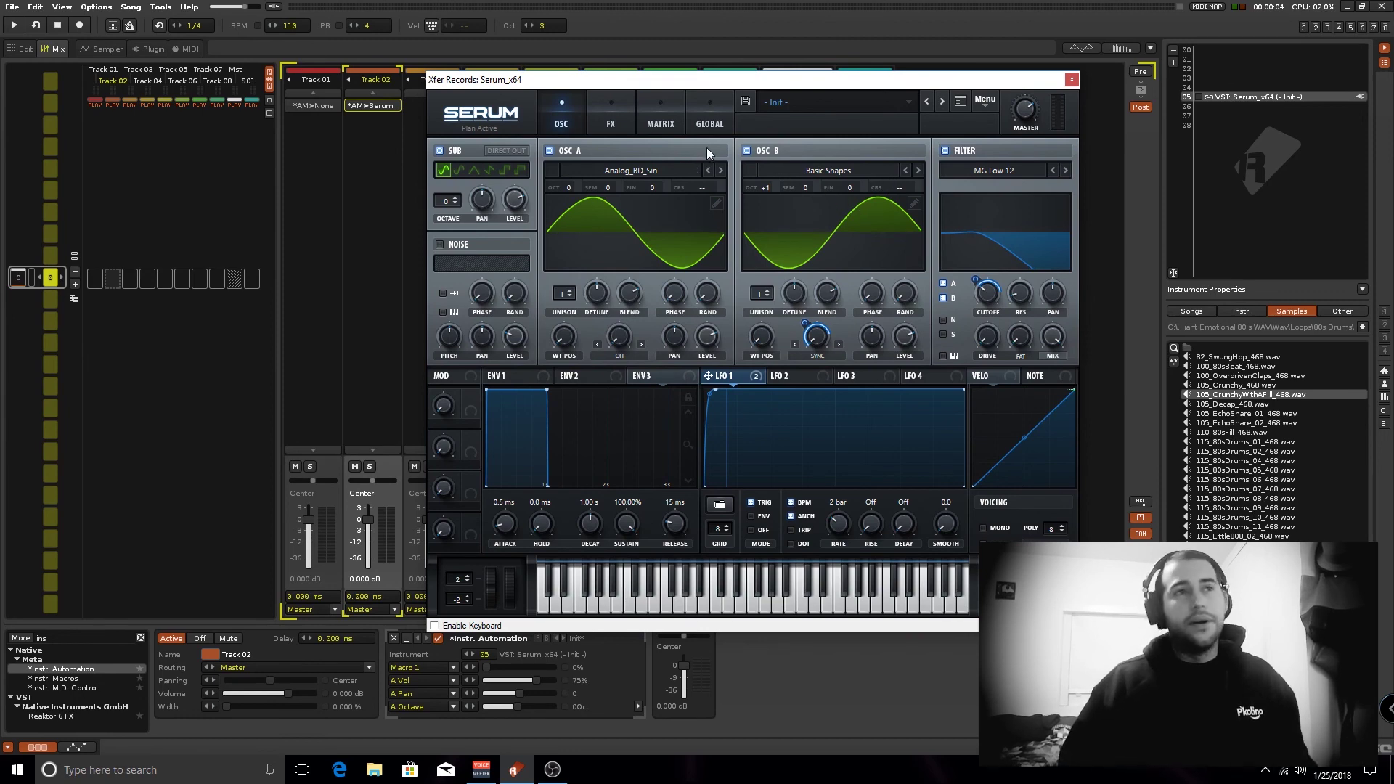
click(625, 125)
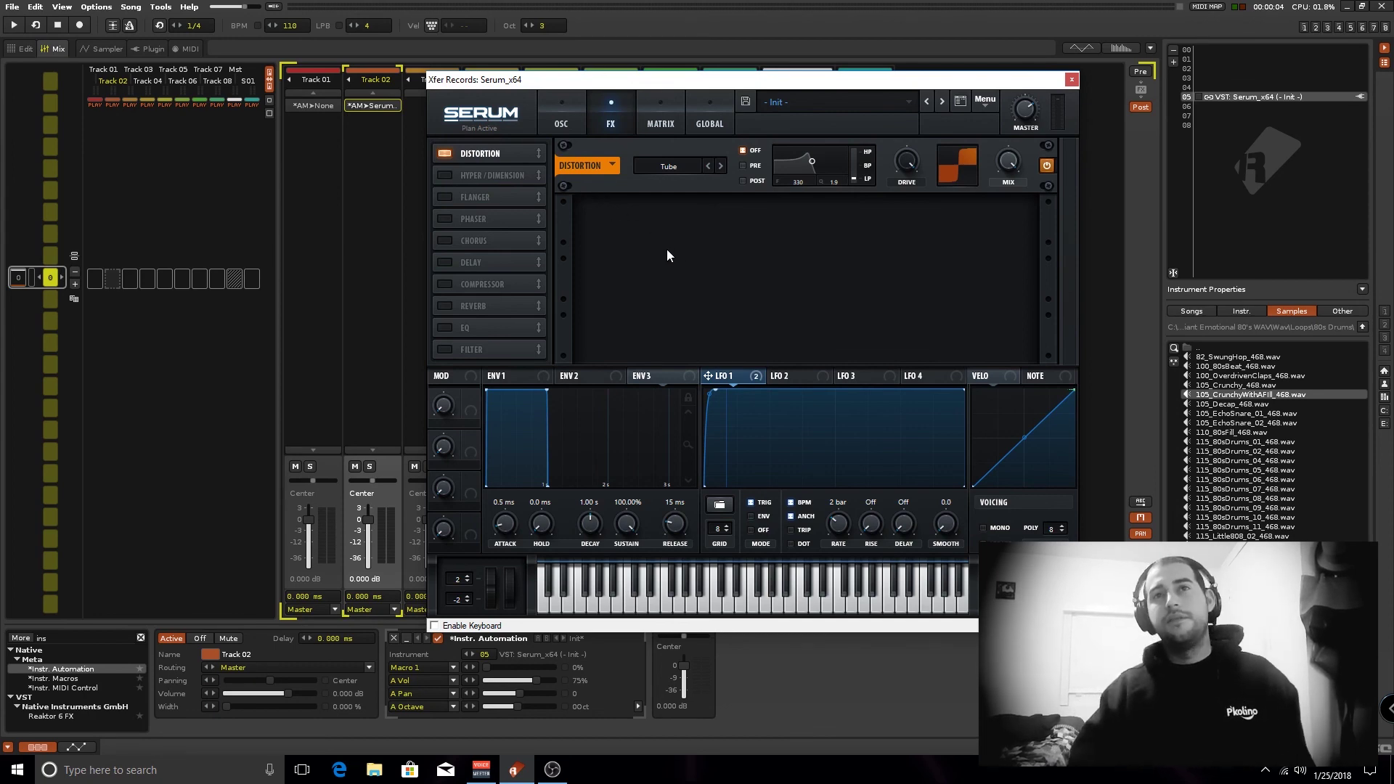
click(557, 131)
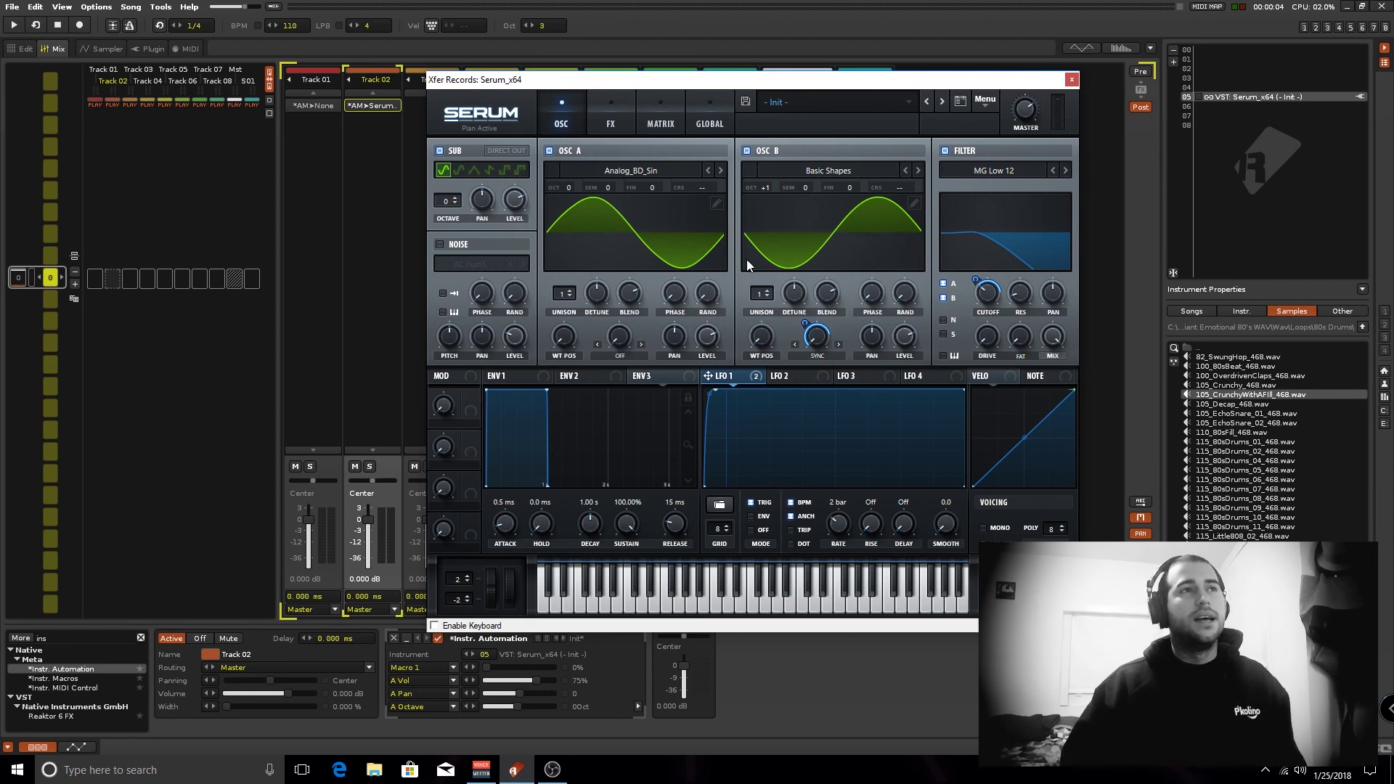
click(942, 282)
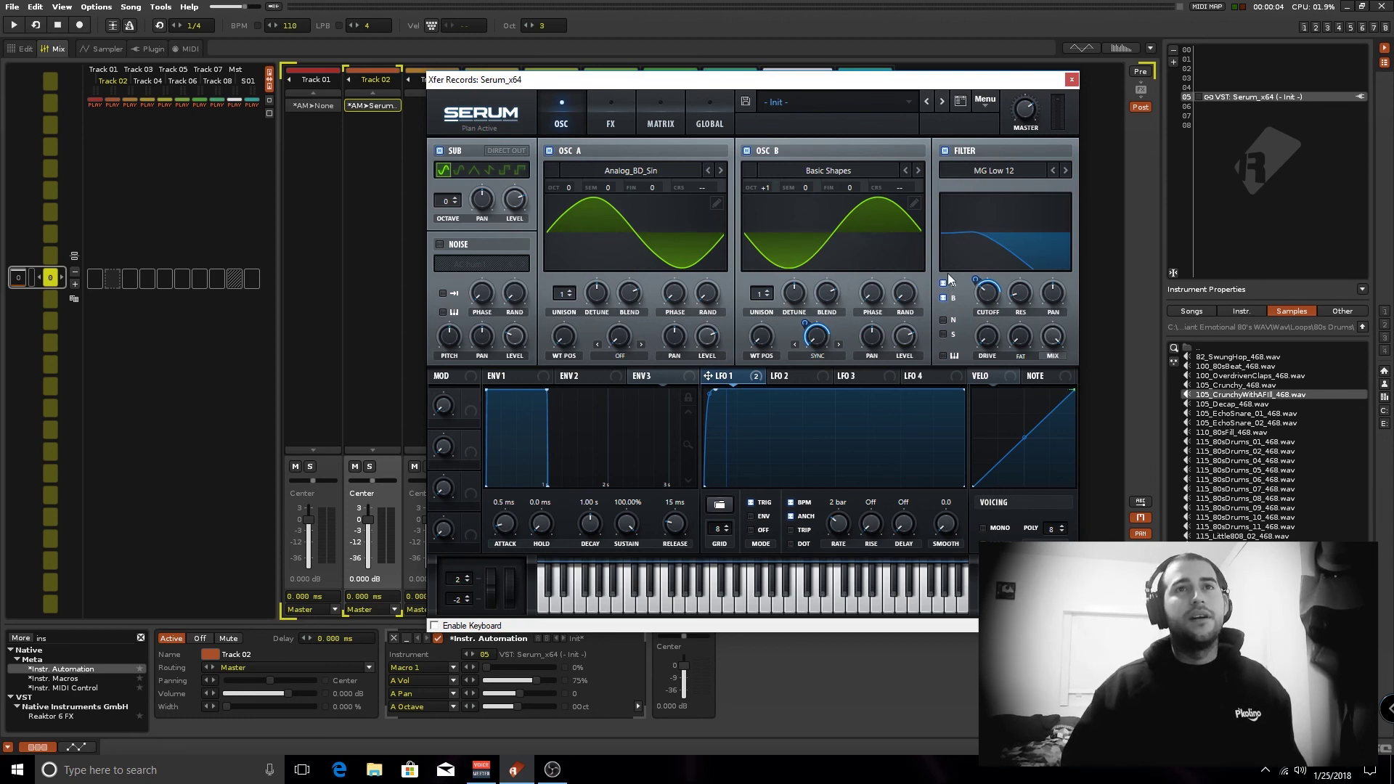
click(1071, 79)
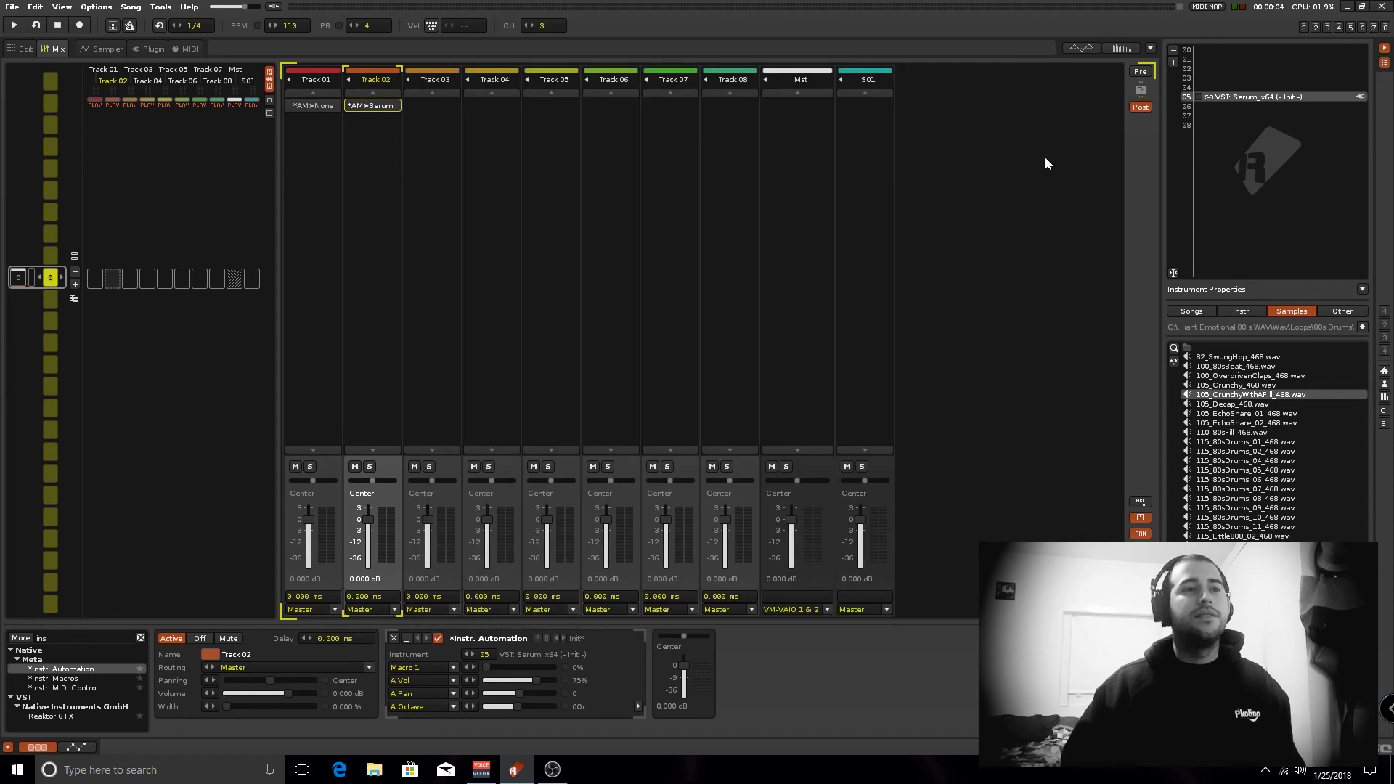
double_click(1253, 95)
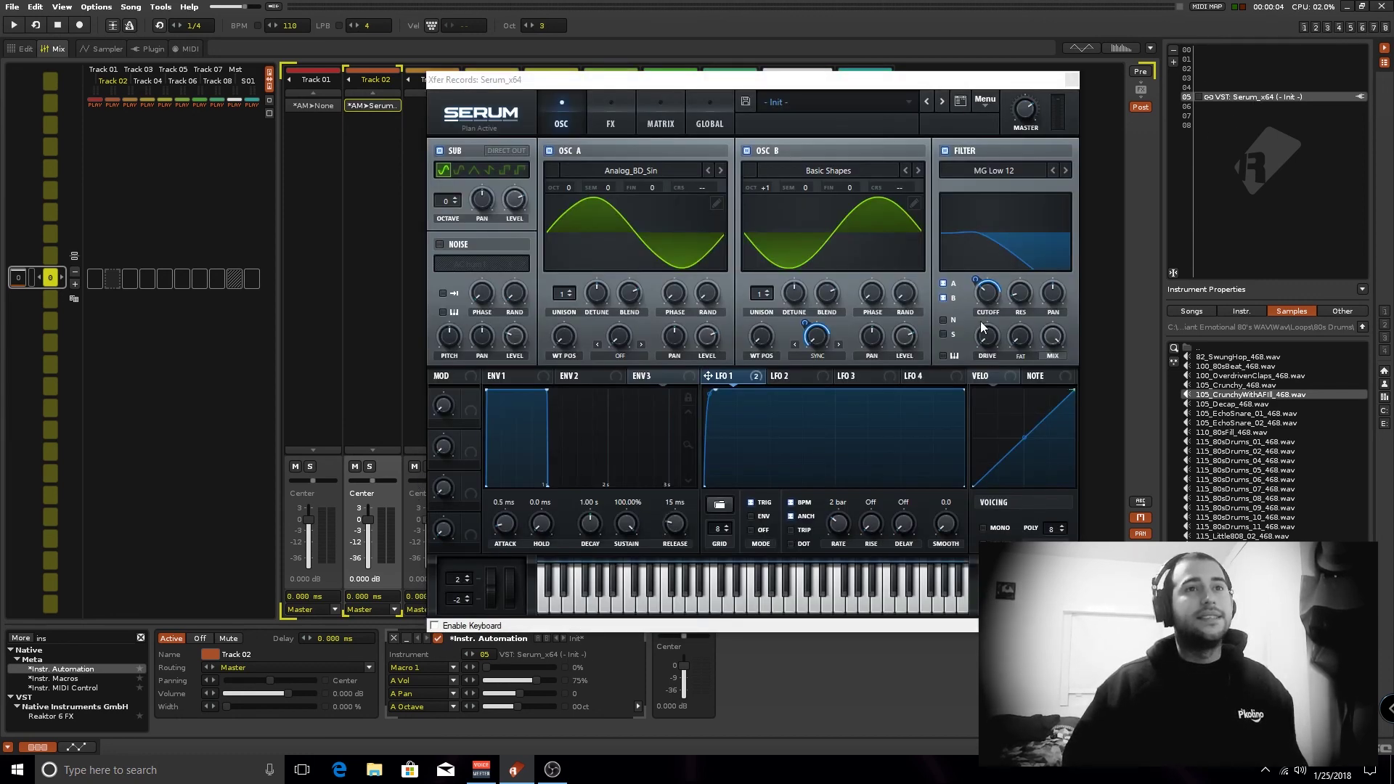